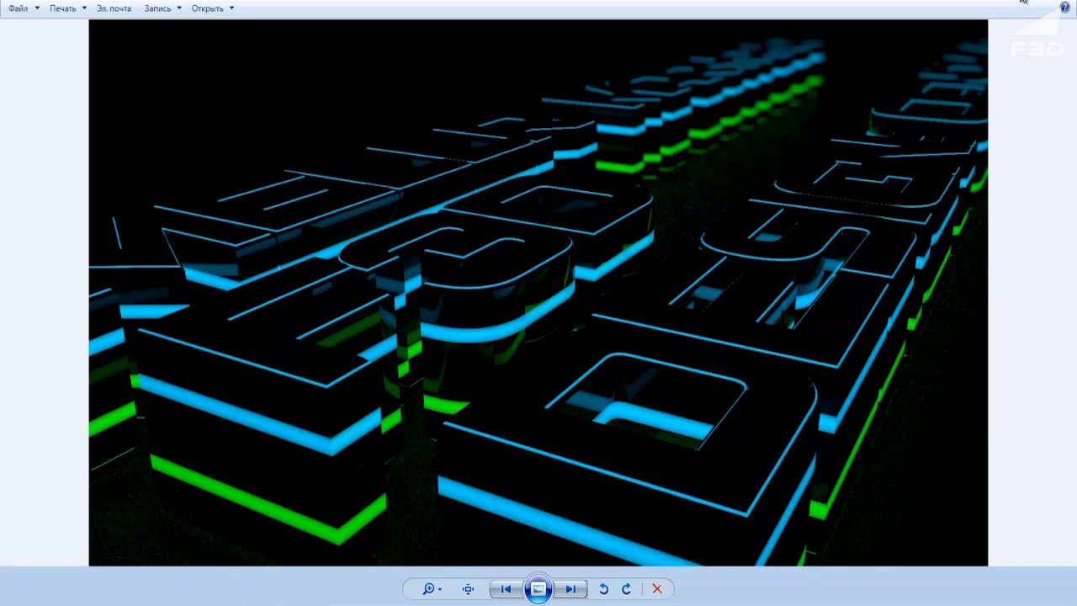
Close the finished neon text render in Windows Photo Viewer to return to Cinema 4D.
click(1022, 1)
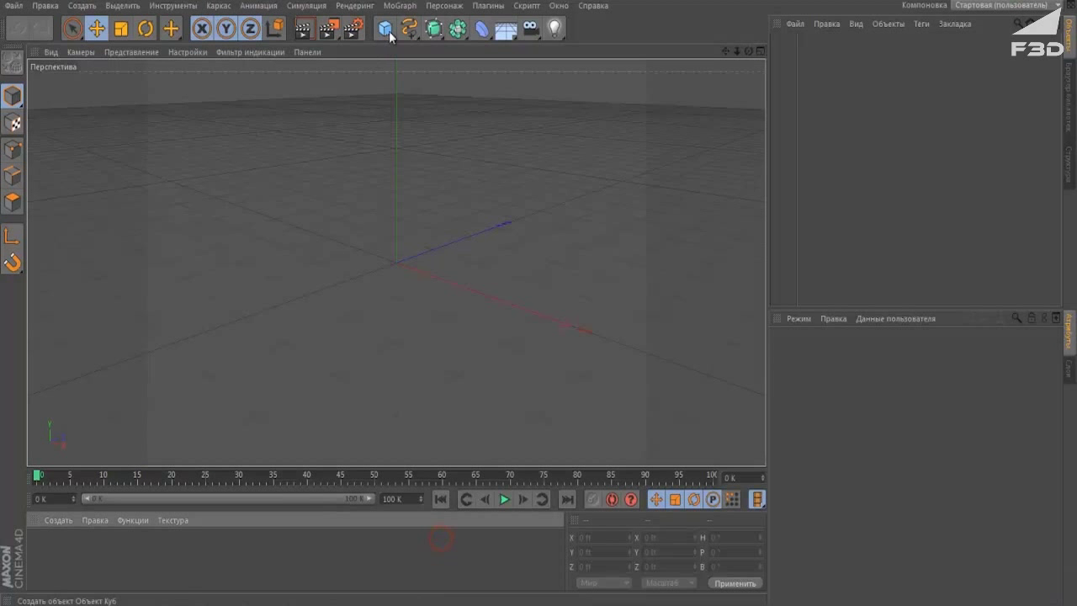
Set render output to the 1680 x 1050 preset with locked ratio and HDTV 16:9 aspect.
click(357, 30)
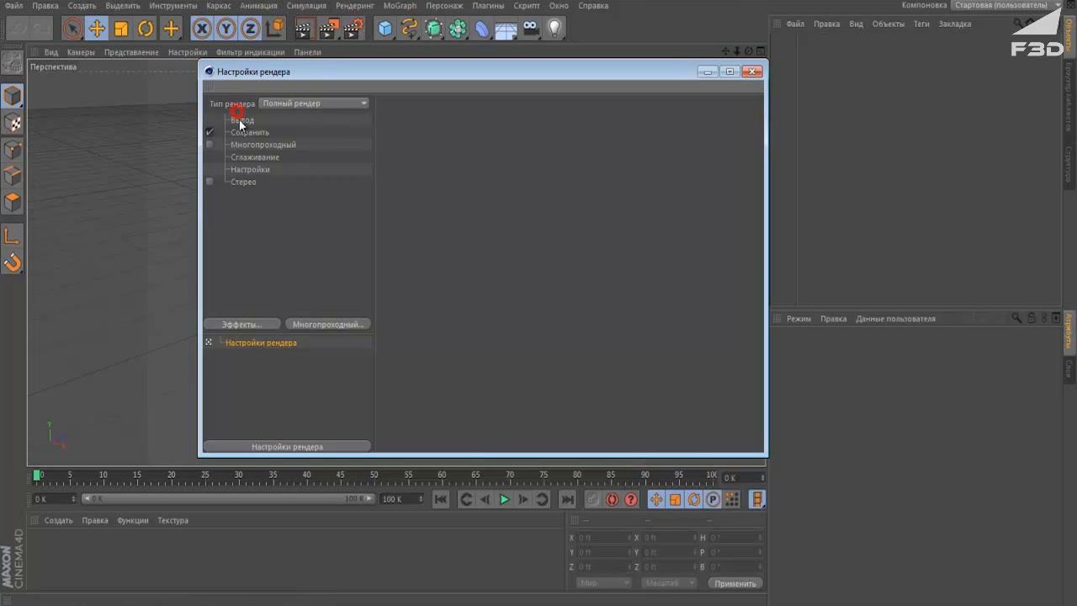
click(242, 120)
click(393, 118)
mouse_move(412, 133)
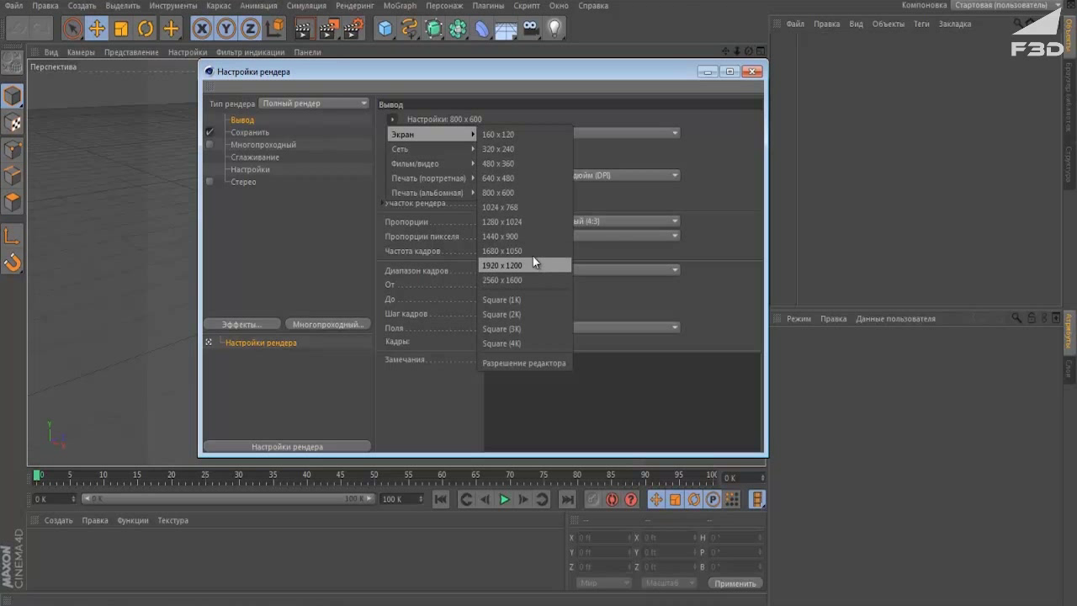
click(528, 249)
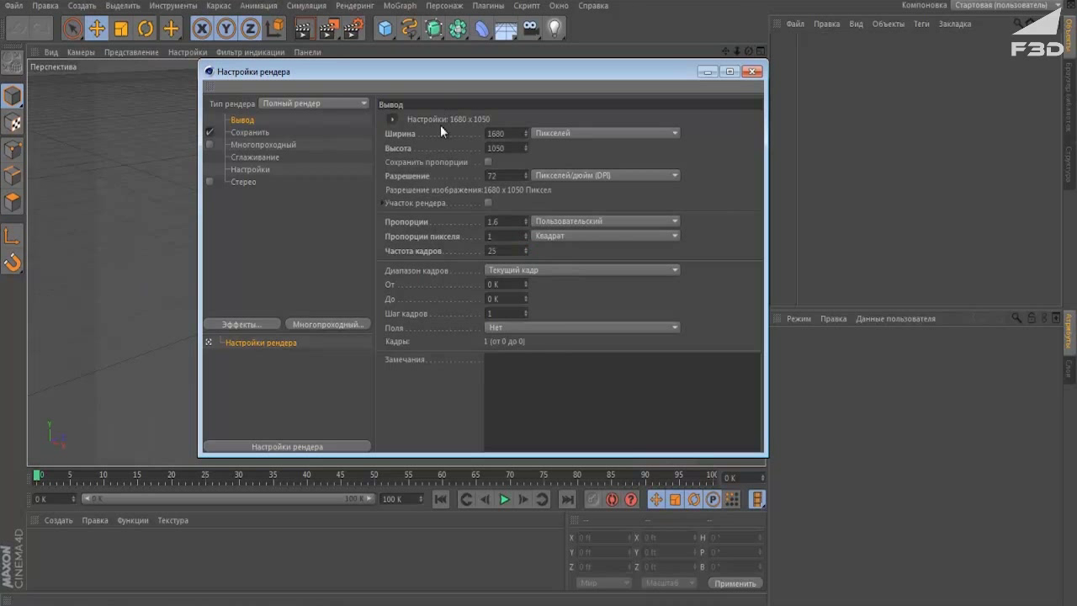
click(488, 161)
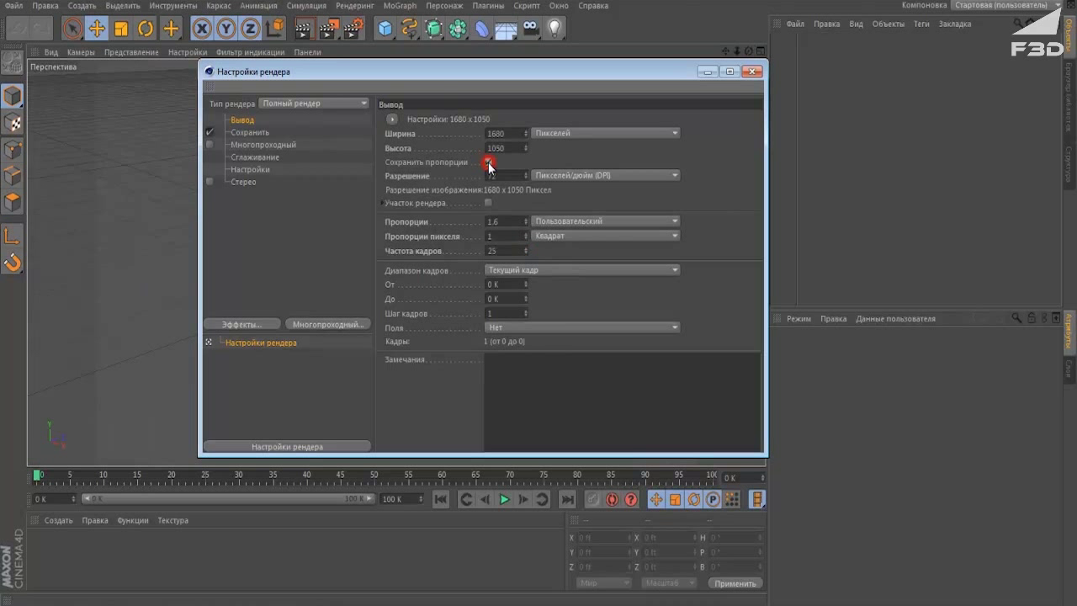
click(561, 222)
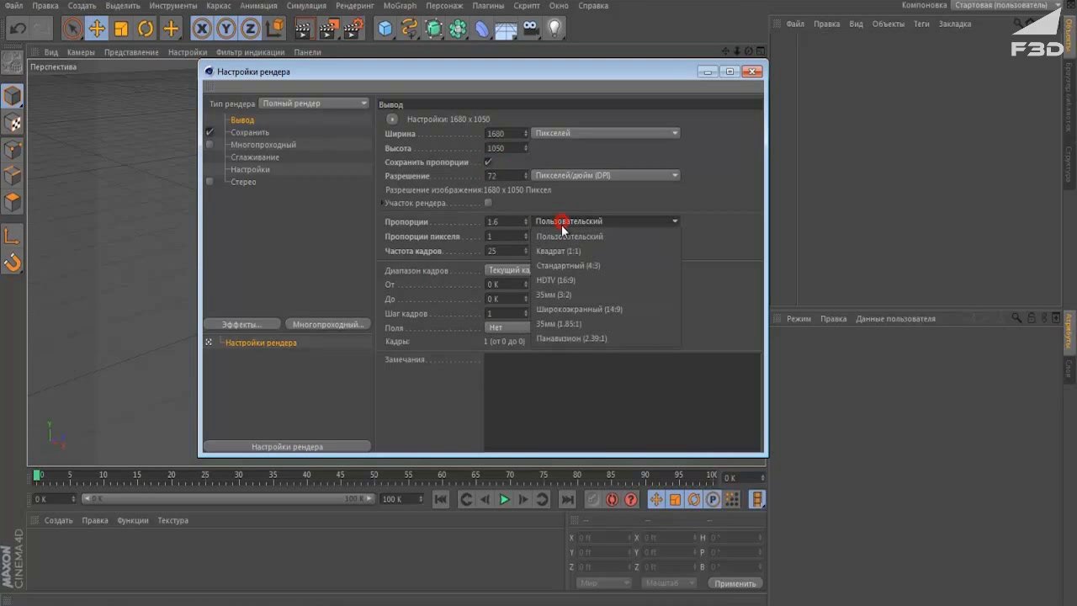
click(573, 279)
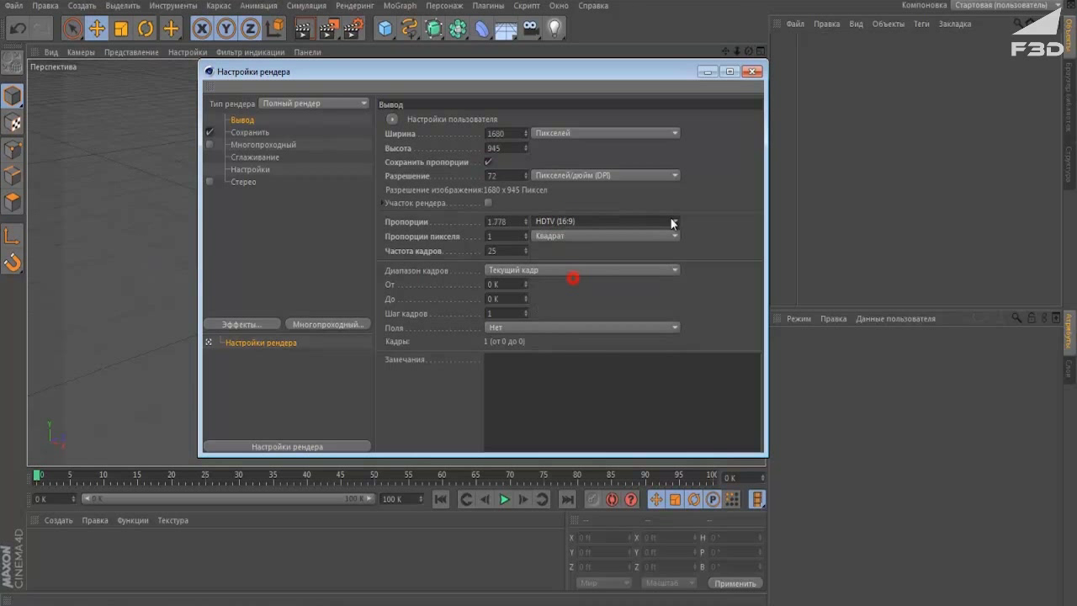
Add Depth of Field and Global Illumination, with GI rays and density quality set to Low.
click(244, 324)
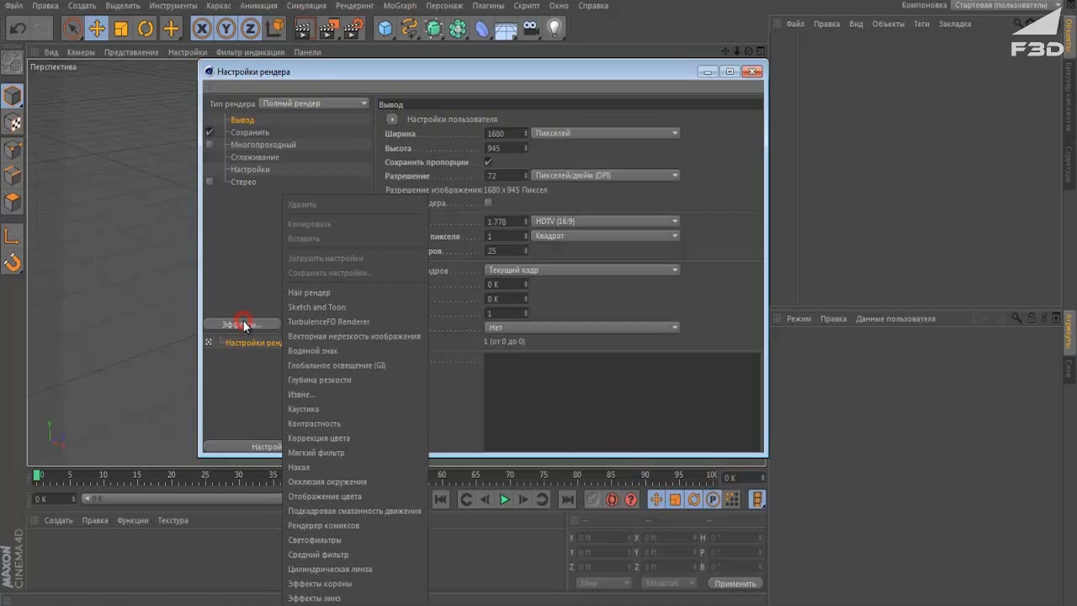
click(339, 380)
click(241, 324)
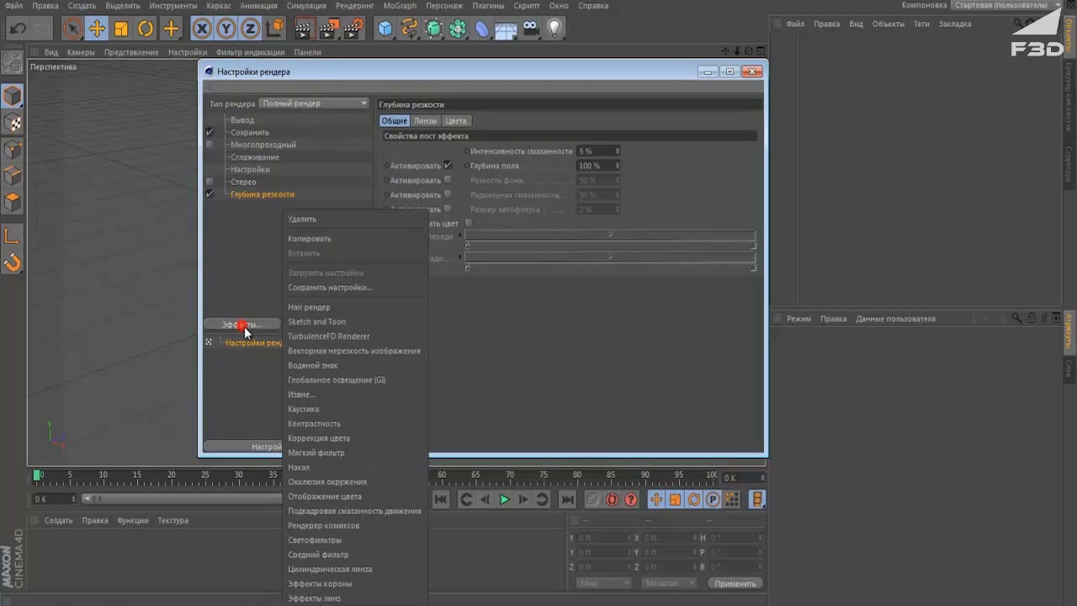
click(341, 380)
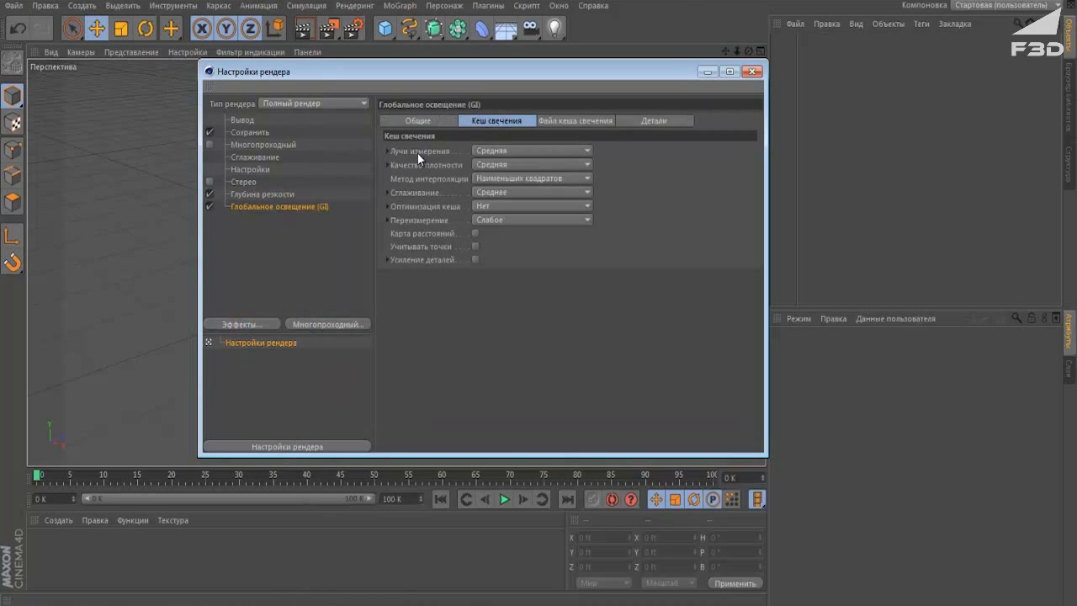
click(511, 150)
click(504, 195)
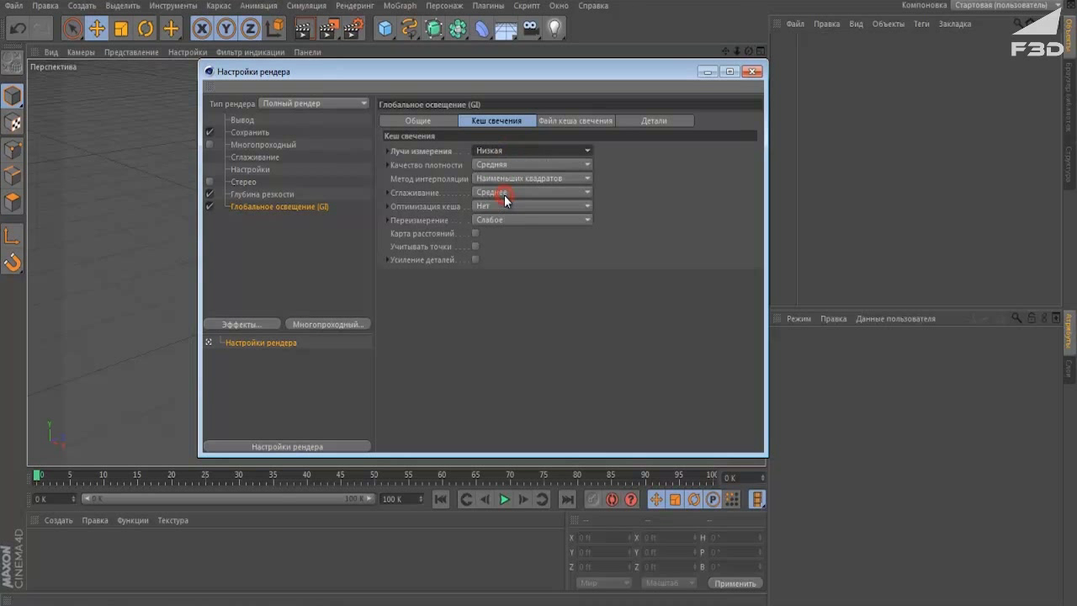
click(510, 165)
click(509, 208)
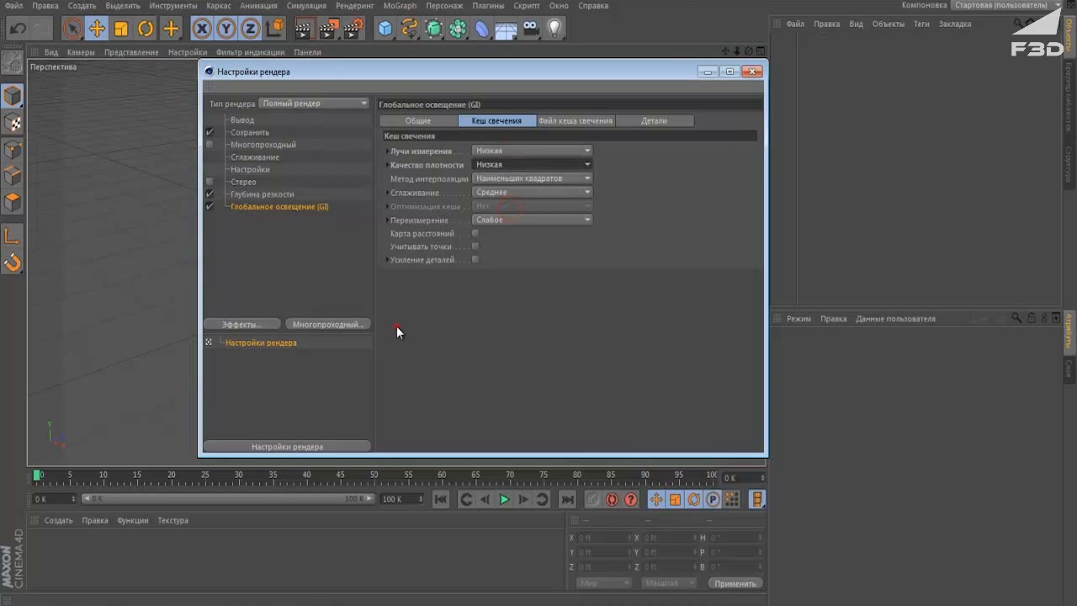
click(754, 71)
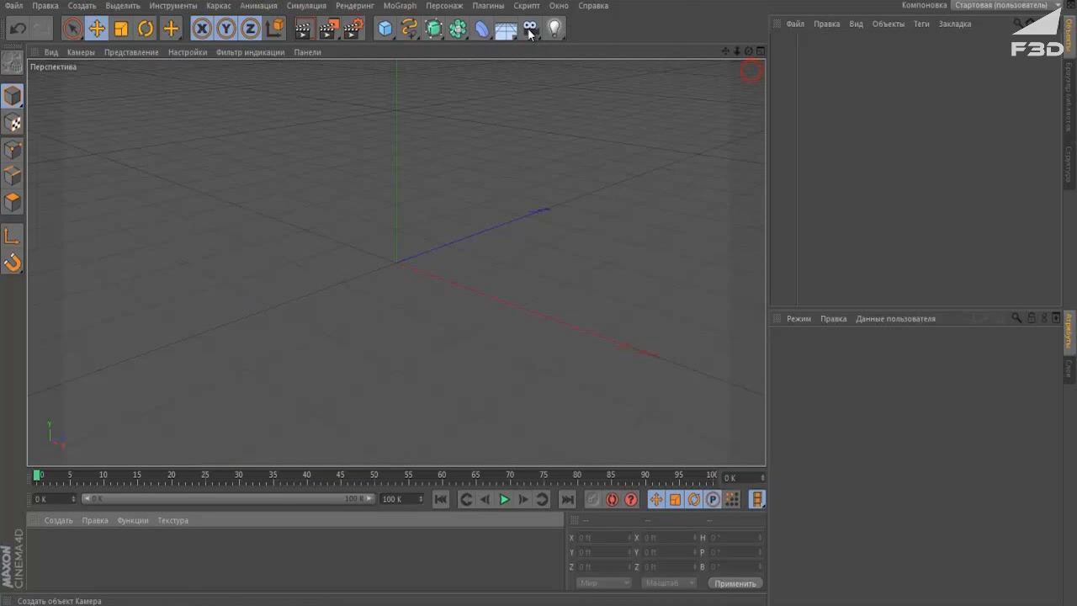
Add a Floor object and a MoGraph Text object to the scene.
drag(510, 34, 548, 48)
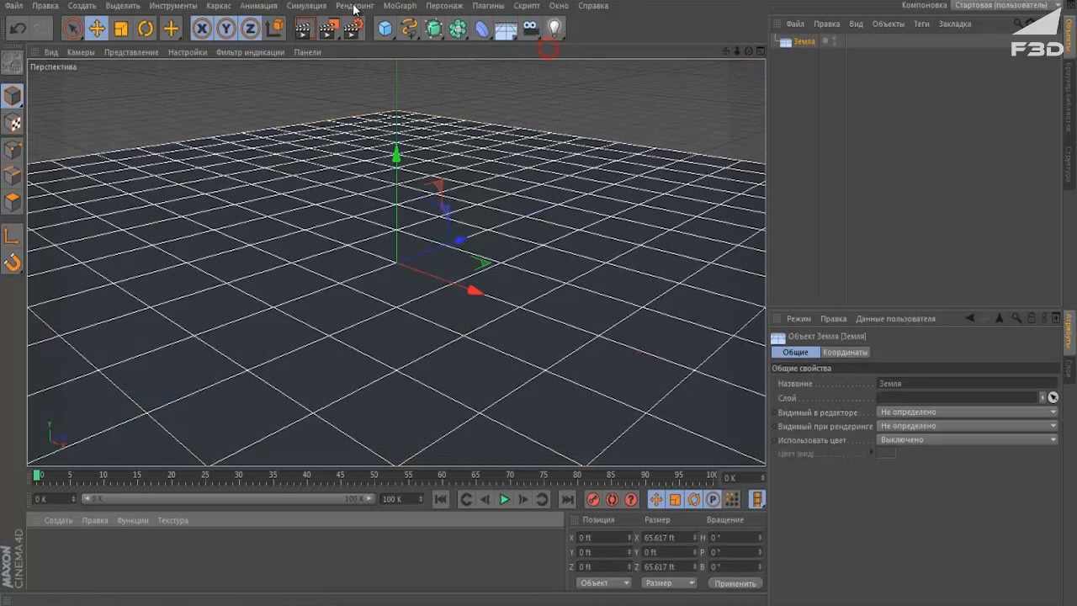
click(400, 5)
click(429, 174)
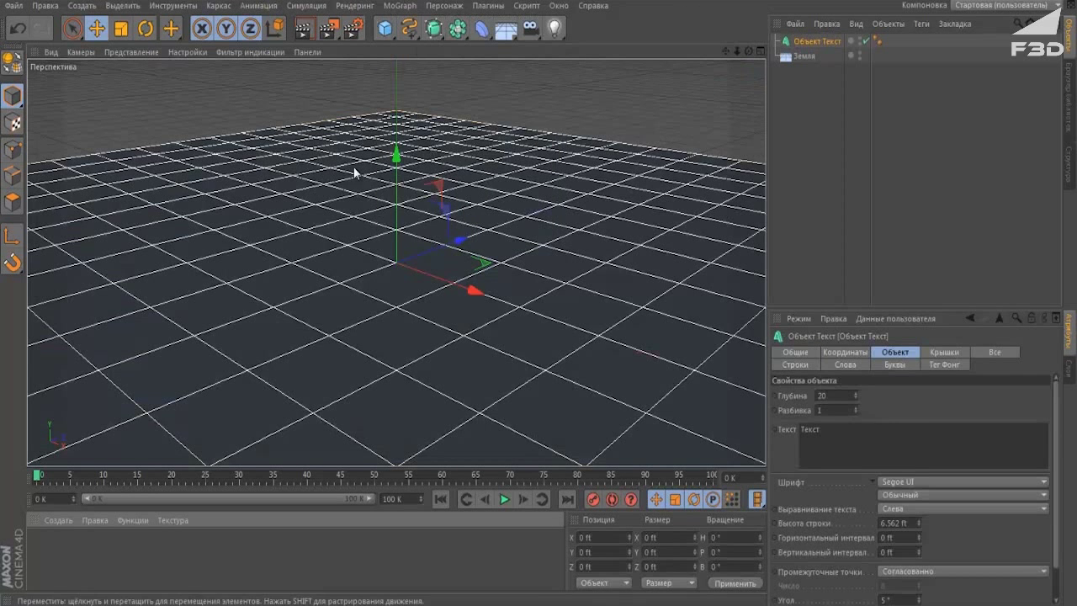
Change the text to a name, F3D and DESIGN: CINEMA 4D, with extrusion depth 45.
double_click(816, 431)
key(BackSpace)
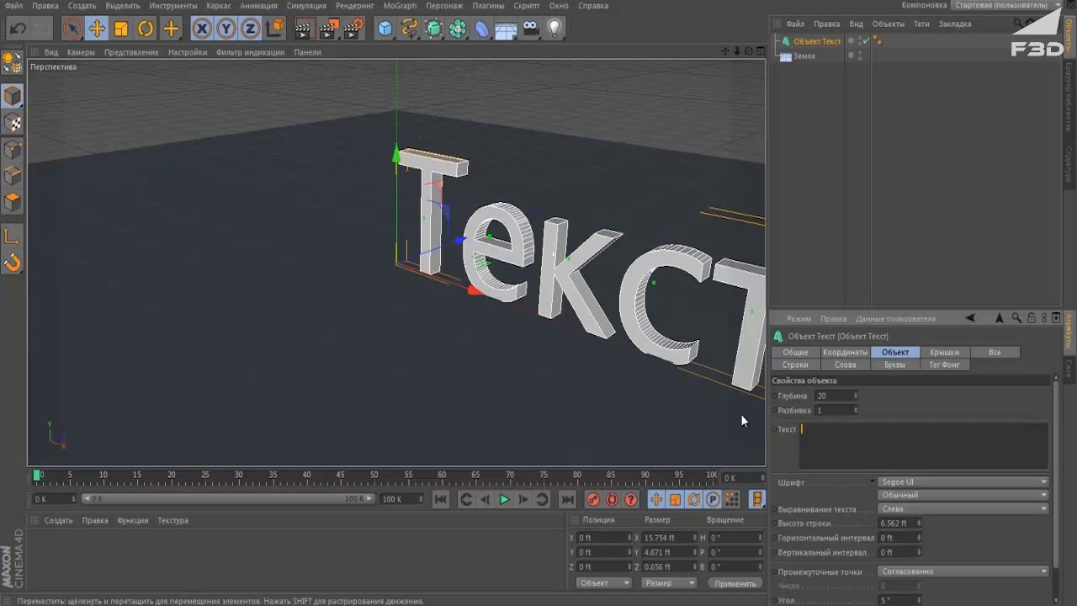
text(F3D)
text(DE)
text(SIG)
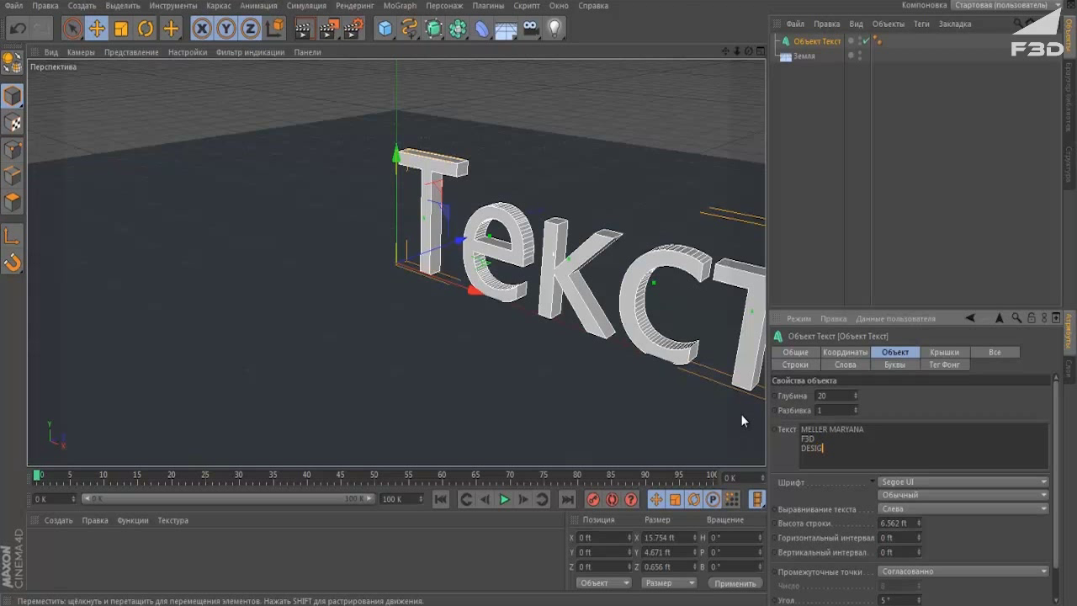
text(N: CINEMA 4D)
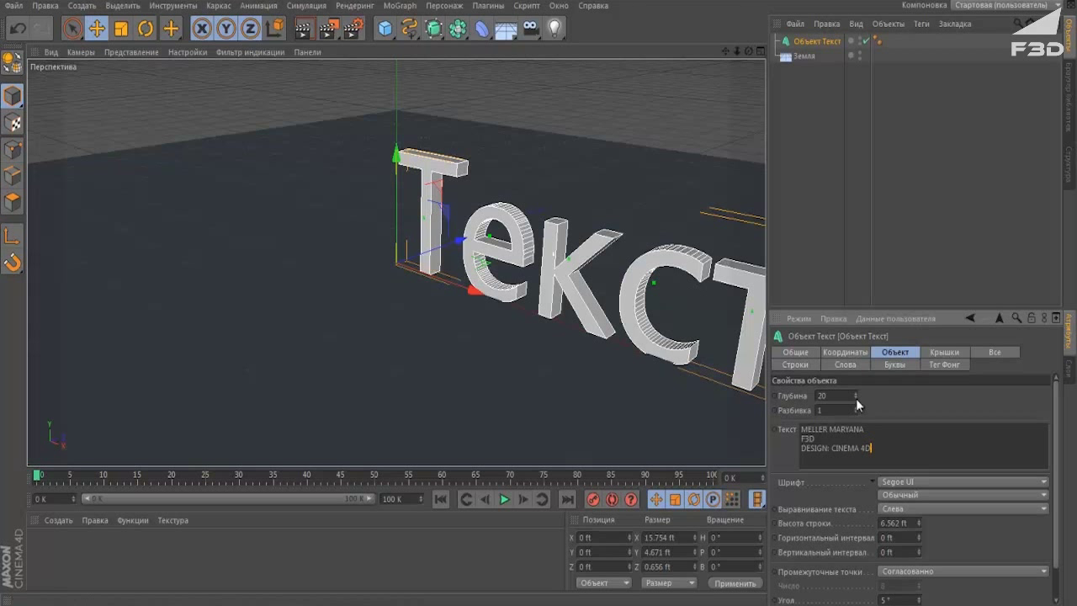
click(830, 395)
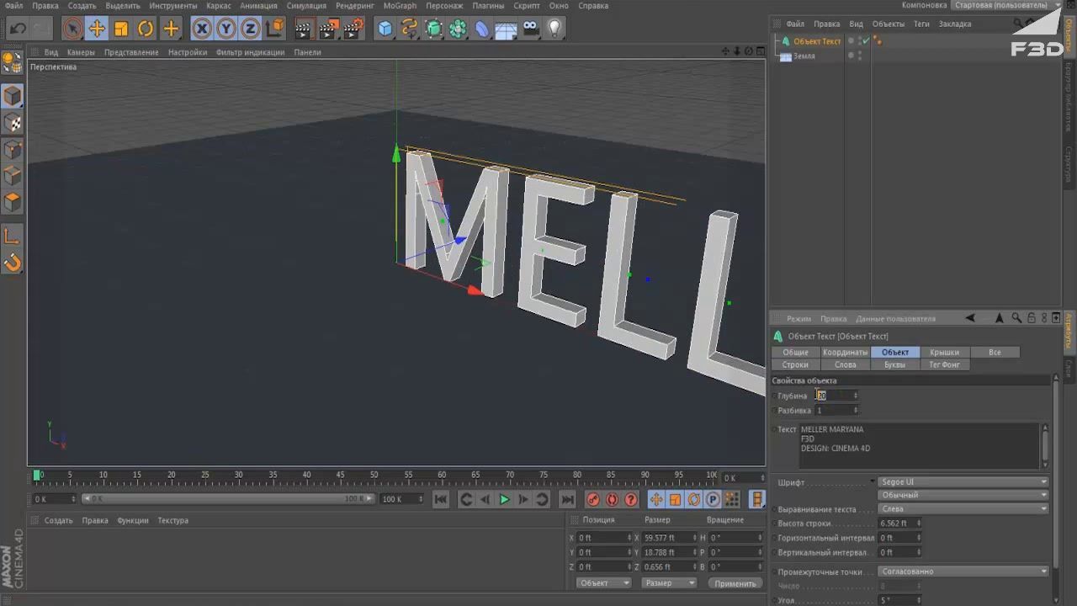
text(45)
Set both the start and end caps of the text to Cap and Fillet.
click(944, 352)
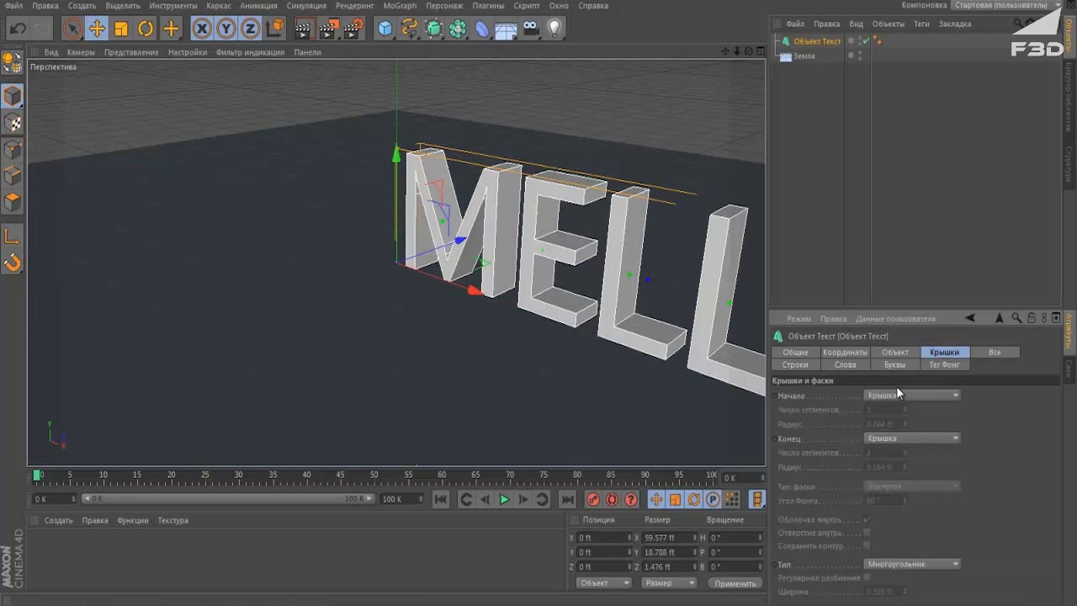
click(890, 391)
click(897, 455)
click(897, 438)
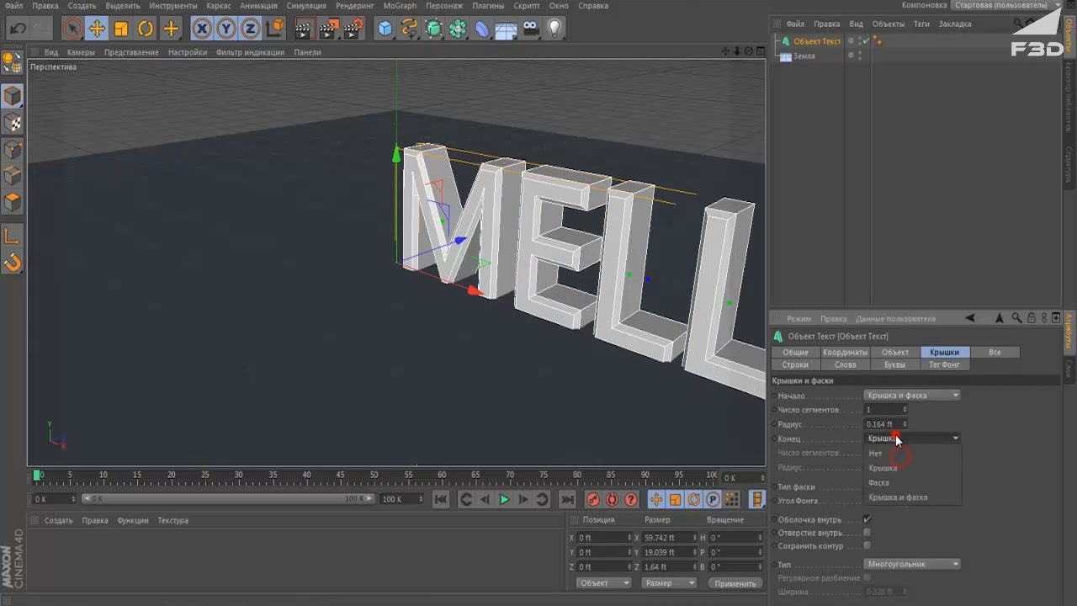
click(897, 496)
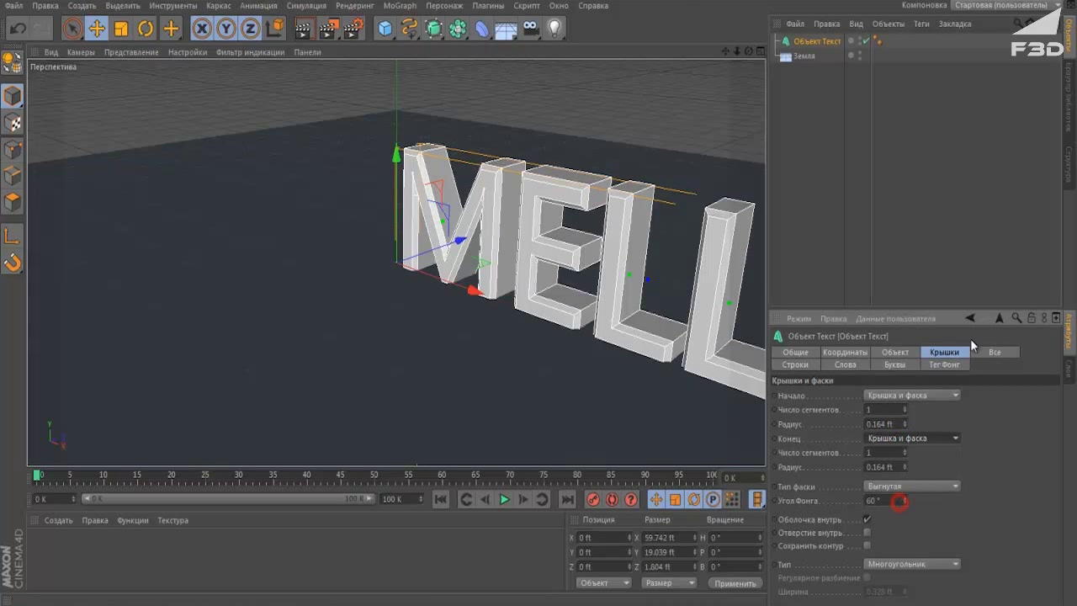
Rotate the text to −90° pitch so it lies flat.
click(145, 28)
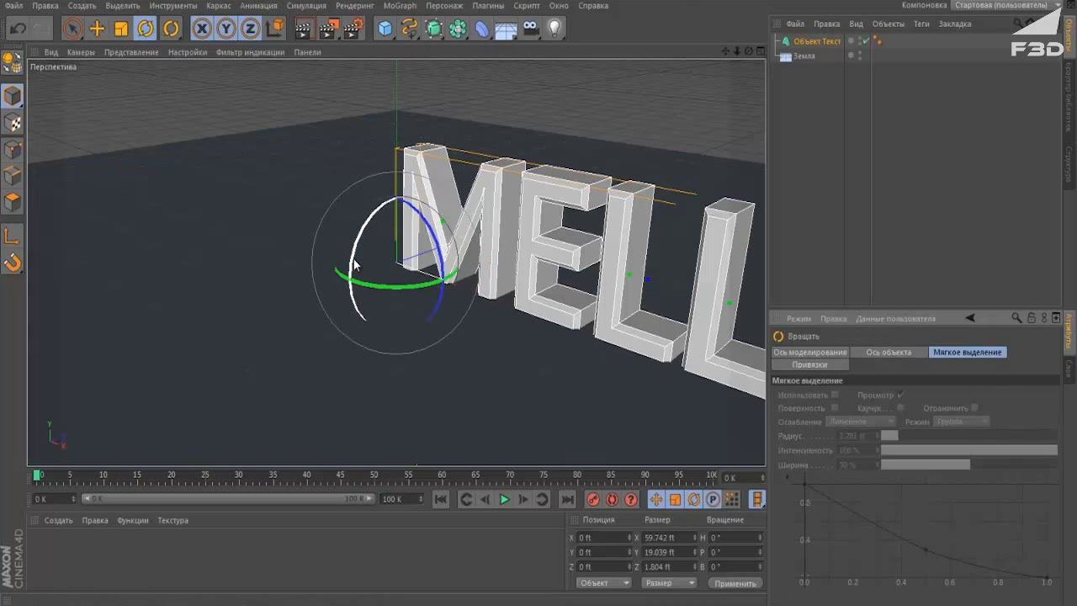
drag(354, 264, 411, 218)
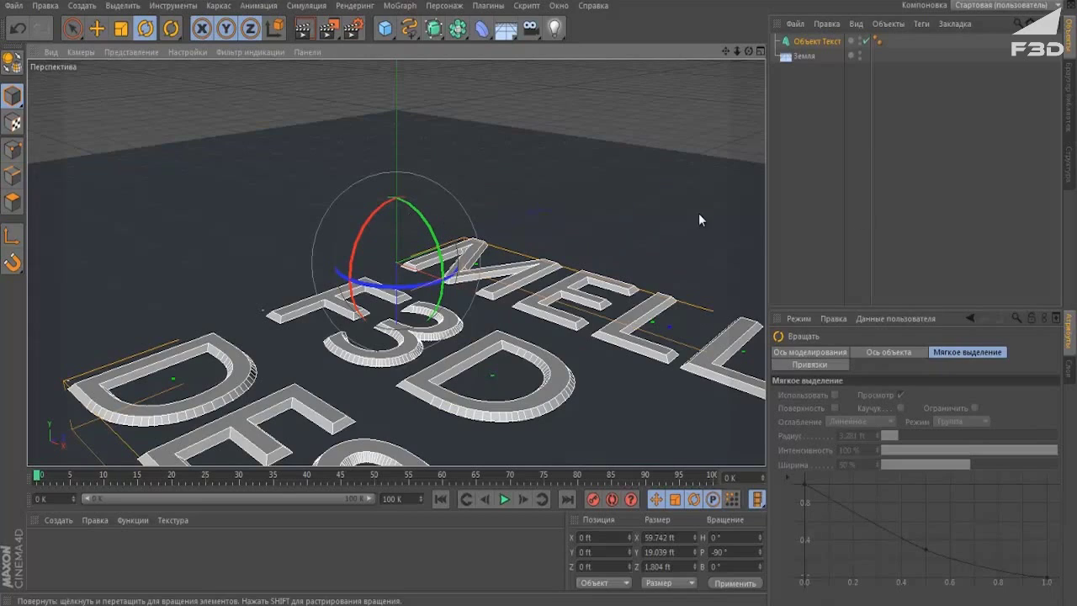
click(808, 184)
click(416, 332)
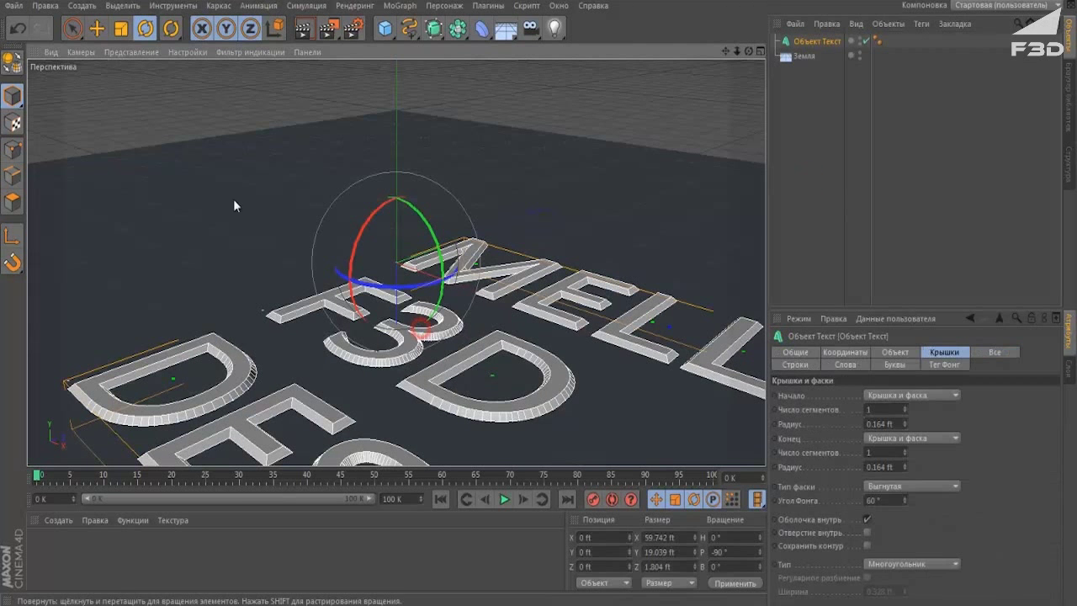
Raise the text to Y 1.626 ft and shift it left to X −27.959 ft.
click(96, 29)
middle_click(512, 316)
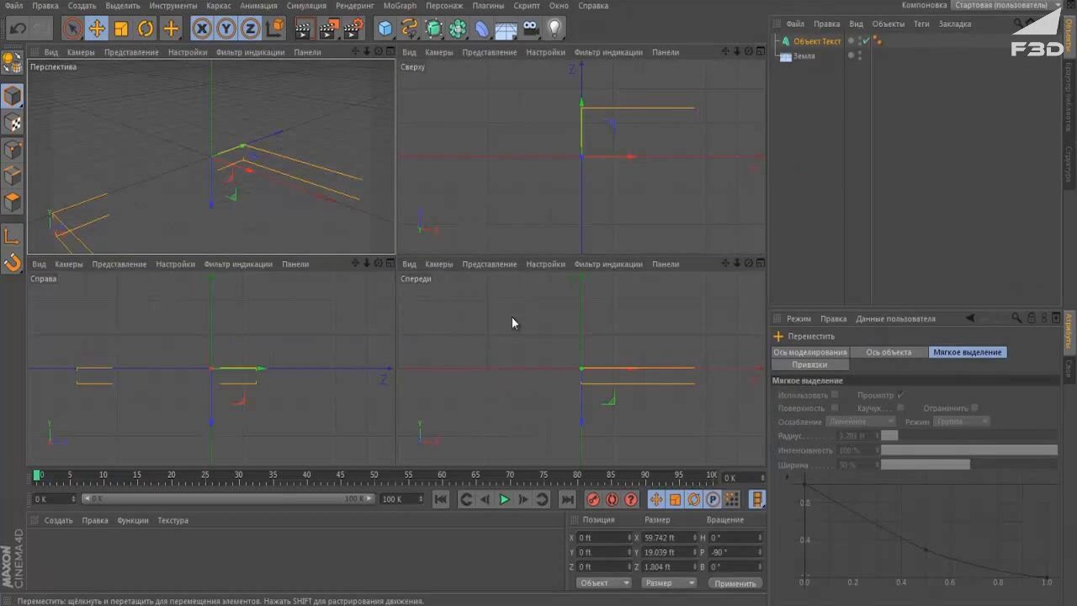
middle_click(512, 315)
drag(396, 377, 405, 341)
middle_click(467, 318)
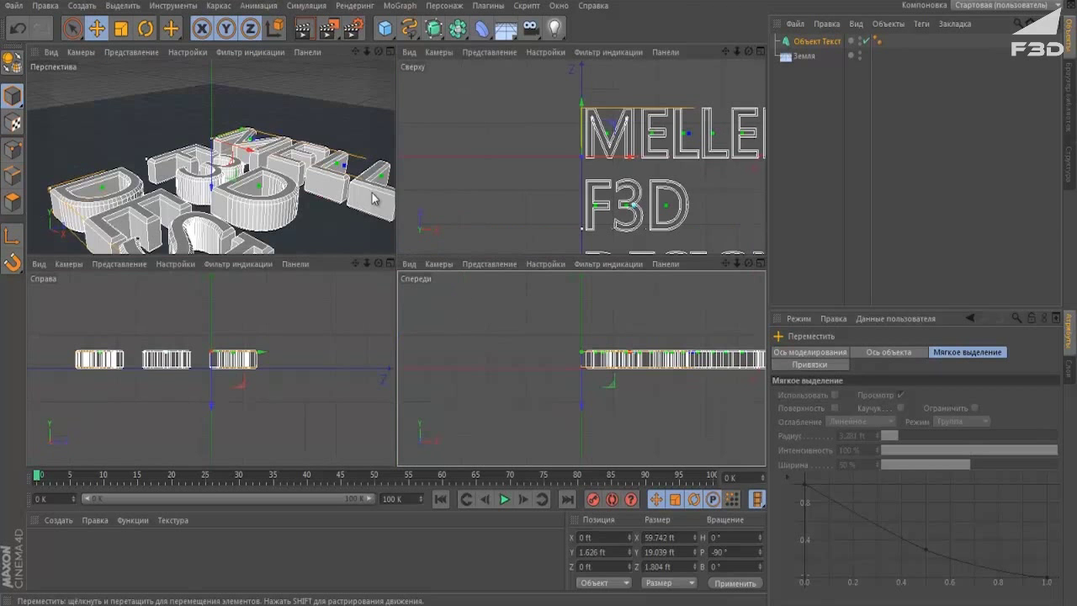
middle_click(505, 181)
scroll(510, 258, down, 5)
drag(560, 263, 376, 260)
middle_click(442, 242)
middle_click(252, 169)
alt+drag(421, 219, 465, 217)
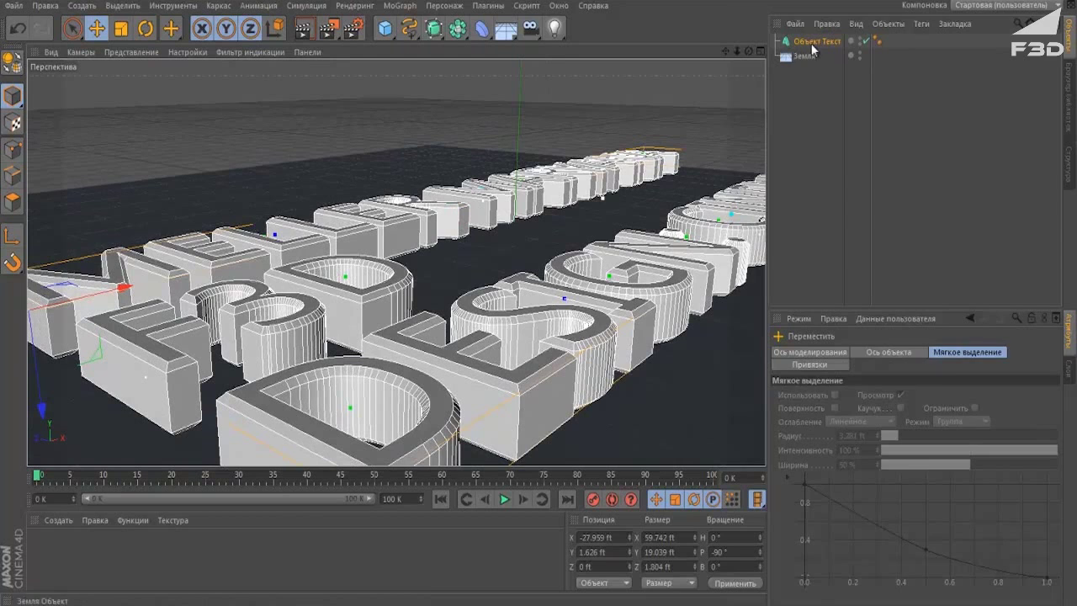
Set the text object's font to Archangelsk.
click(813, 42)
click(846, 362)
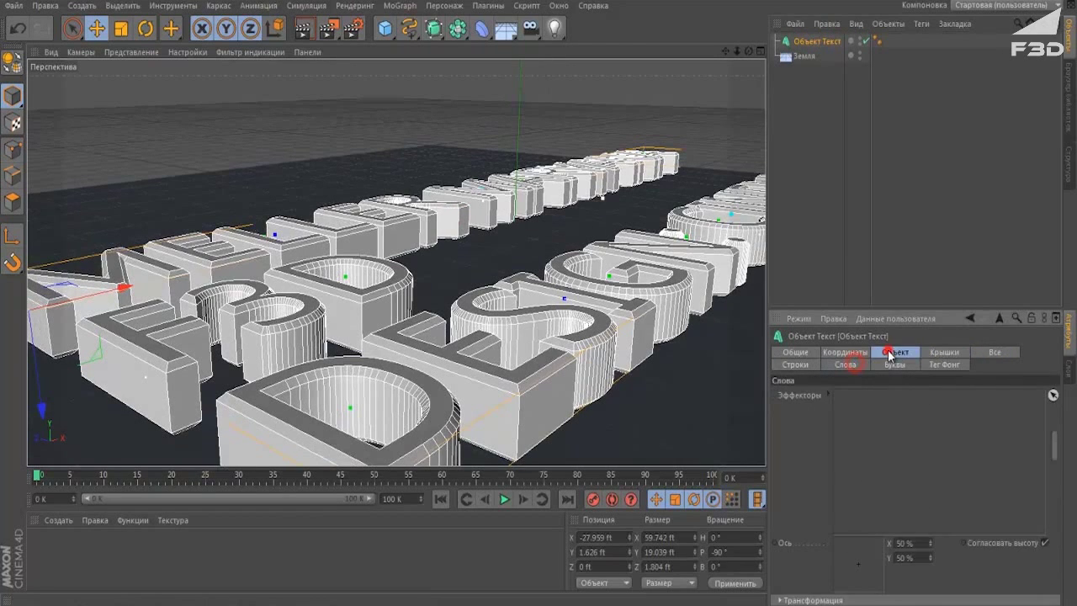
click(895, 351)
click(905, 485)
scroll(960, 313, up, 15)
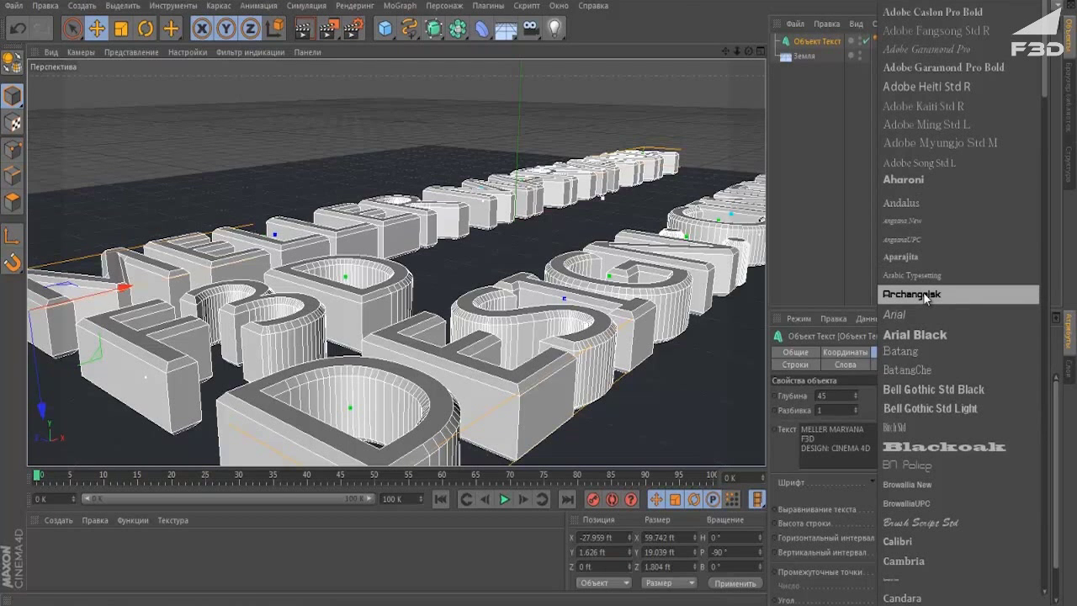
click(926, 296)
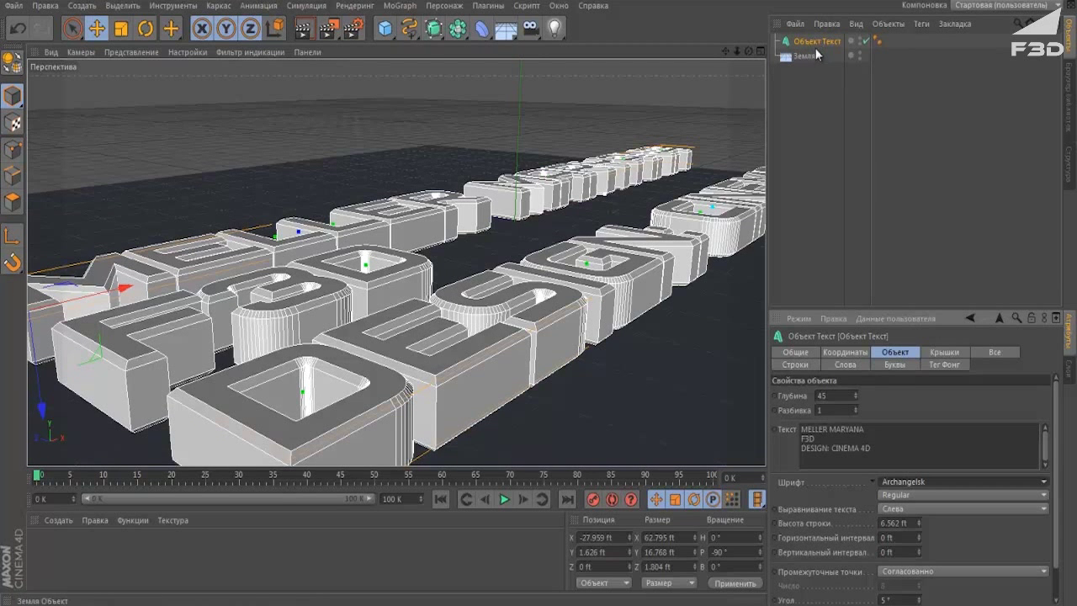
Duplicate the text as Объект Текст.1 and raise the copy above the original.
ctrl+drag(817, 46, 821, 61)
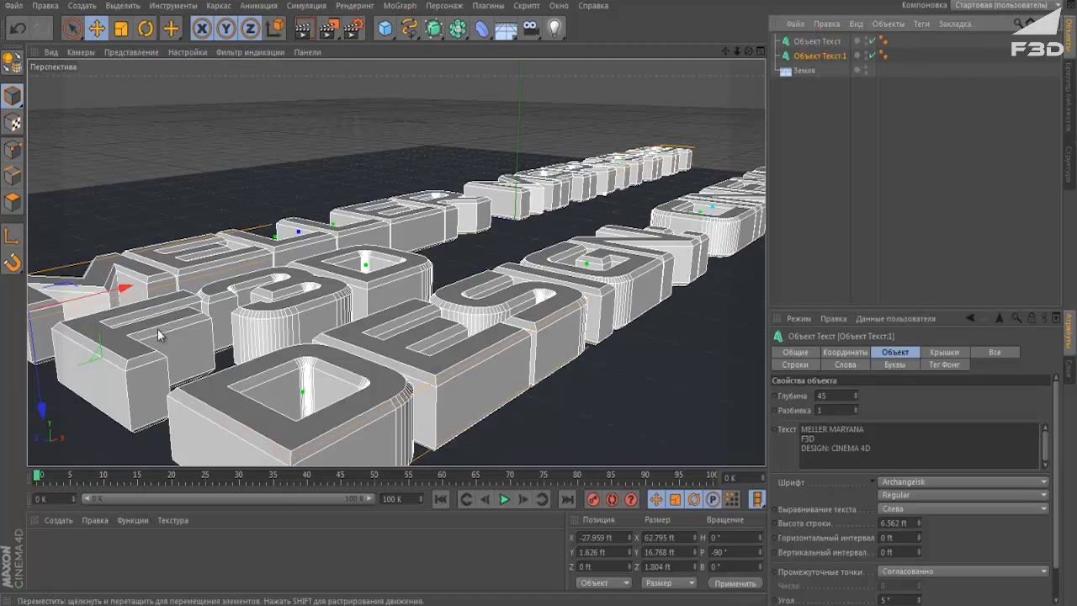
key(e)
alt+drag(248, 314, 150, 360)
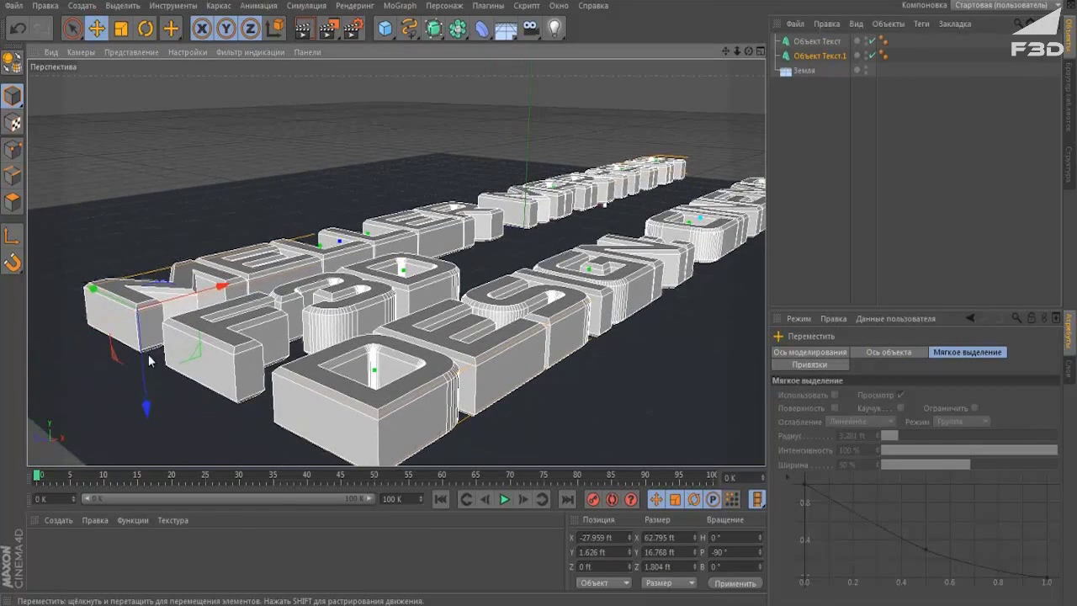
drag(141, 418, 150, 373)
click(886, 252)
alt+drag(472, 317, 531, 270)
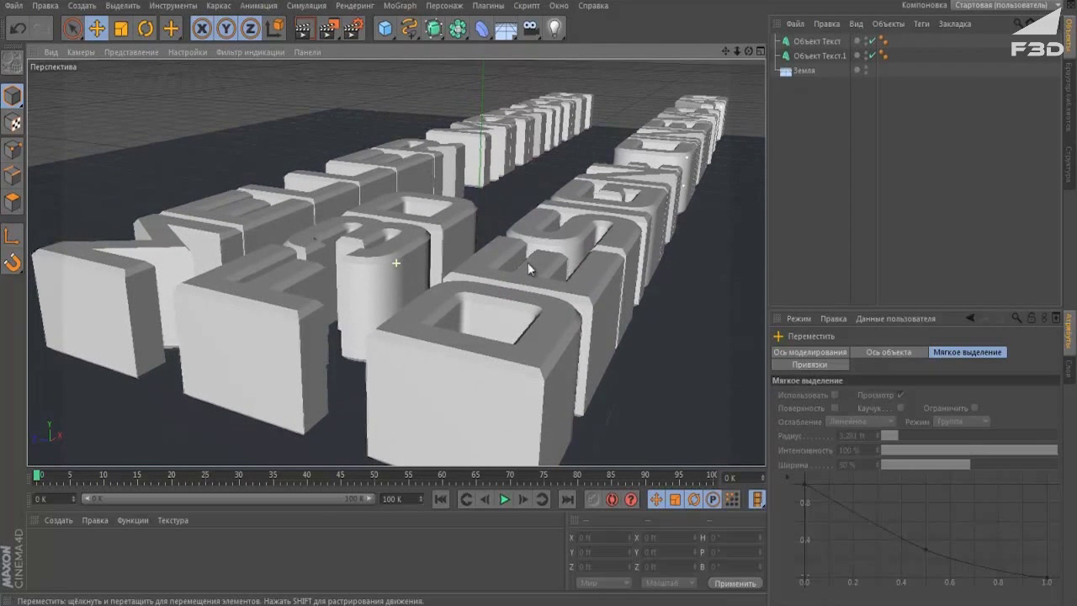
Create a new material and open its Color channel in the material editor.
double_click(279, 532)
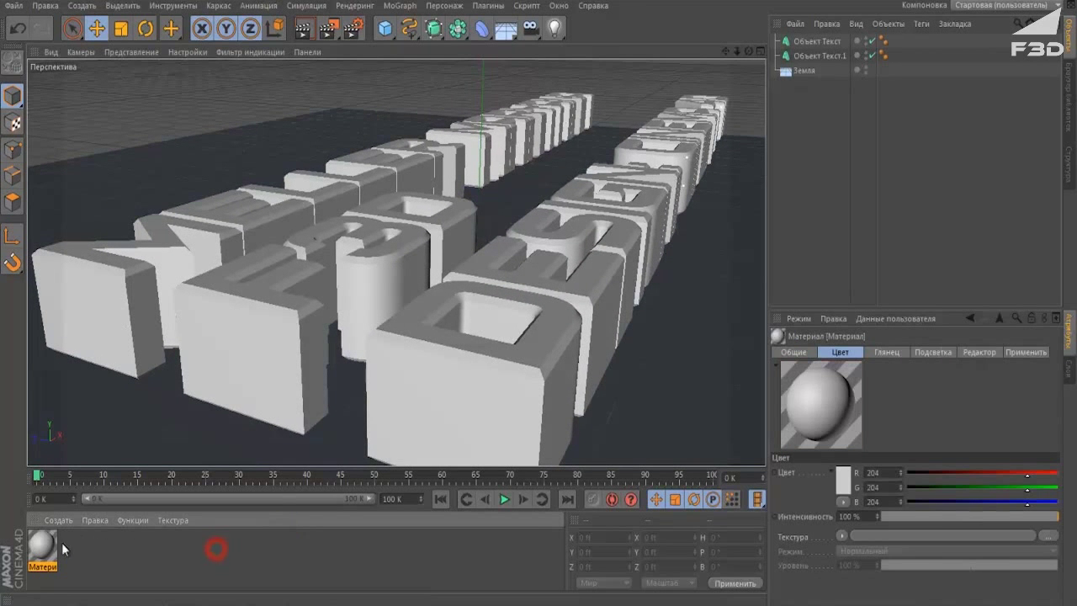
double_click(47, 545)
click(221, 233)
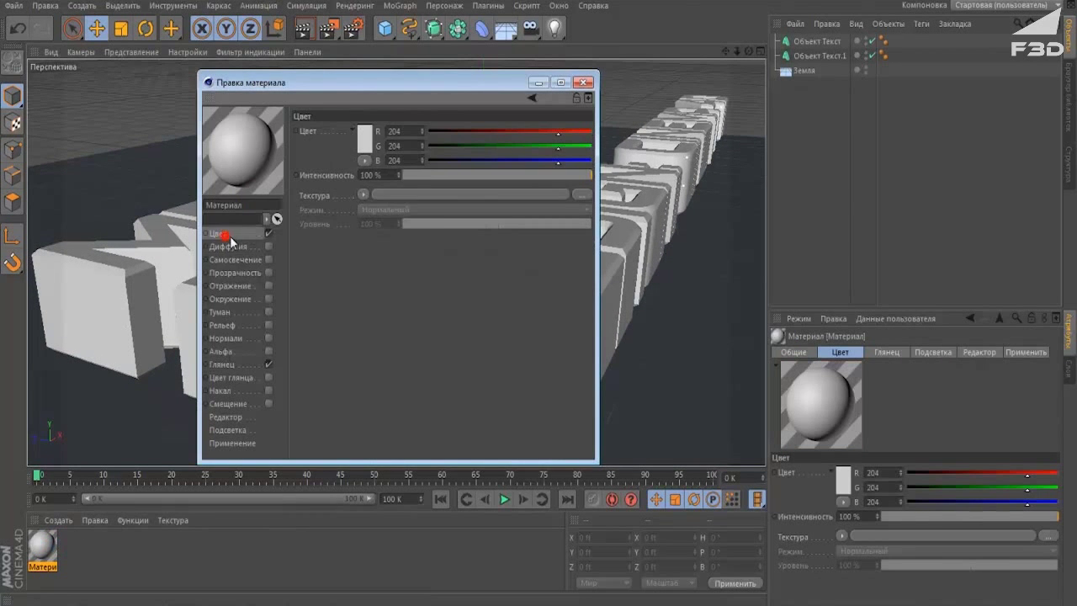
Set the material colour to dark grey (RGB 33).
click(341, 139)
mouse_move(284, 149)
mouse_down()
mouse_move(275, 150)
mouse_move(313, 188)
mouse_move(279, 157)
mouse_up()
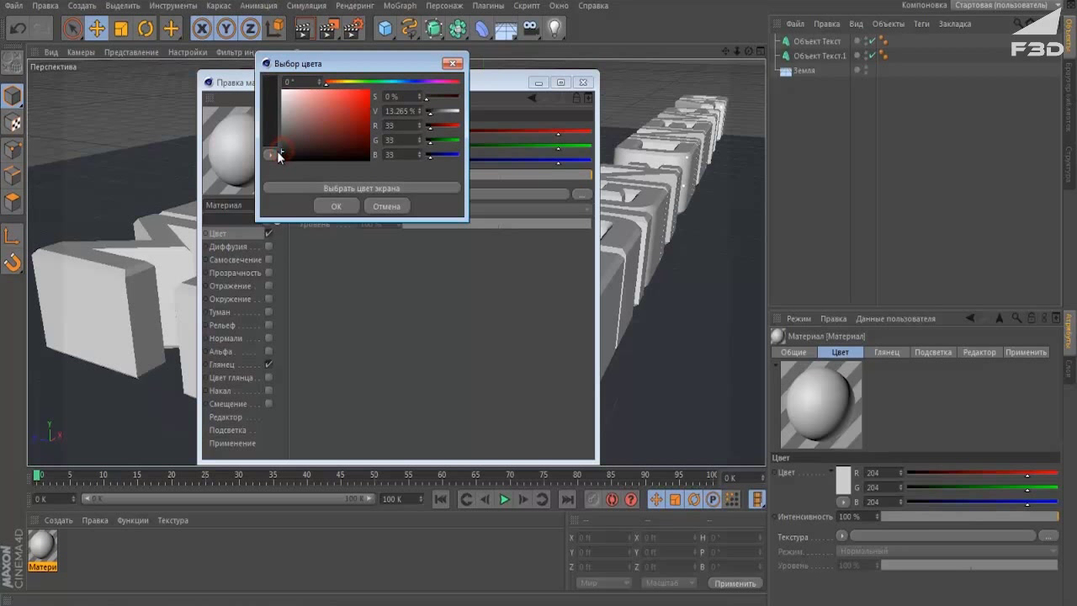
click(329, 206)
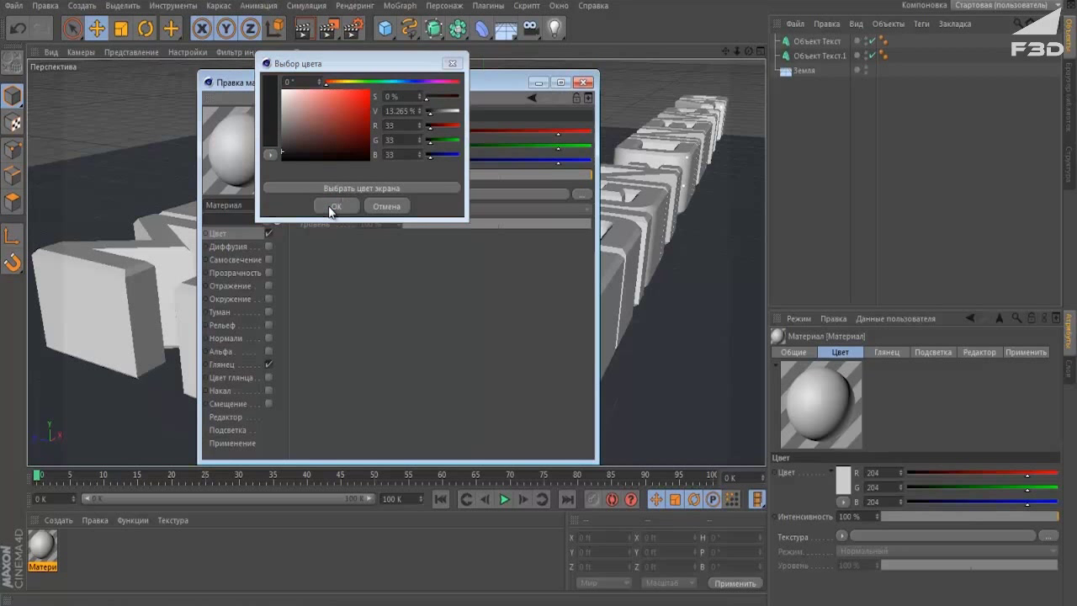
Turn on reflection at 20% intensity and enable the relief (Bump) channel.
click(267, 286)
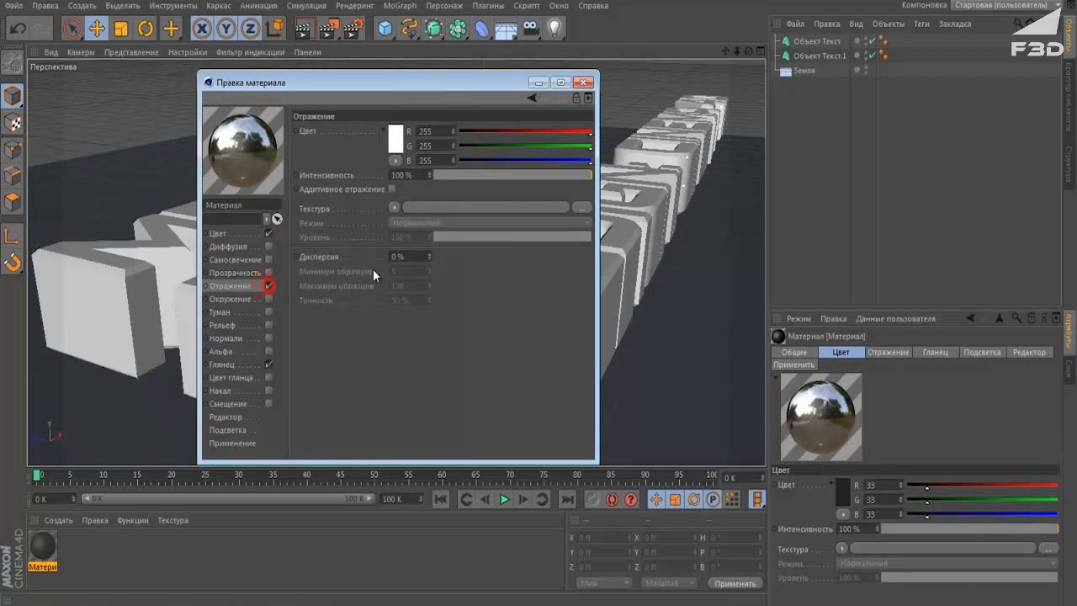
click(400, 174)
text(20)
click(417, 397)
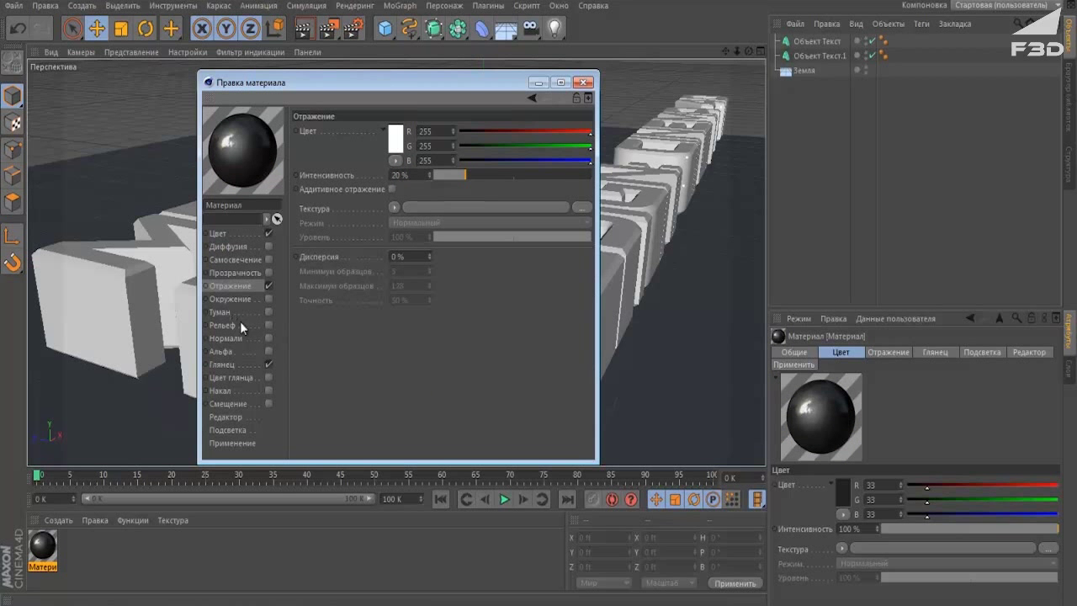
click(269, 325)
click(368, 164)
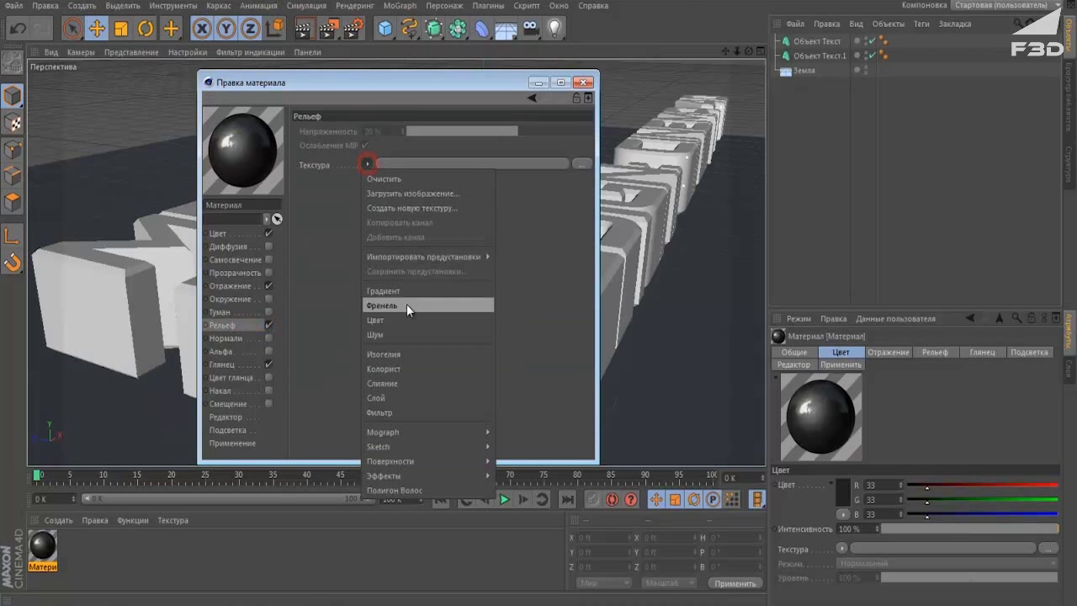
Load a Noise texture into the bump channel and set its Global Scale to 10%.
click(404, 329)
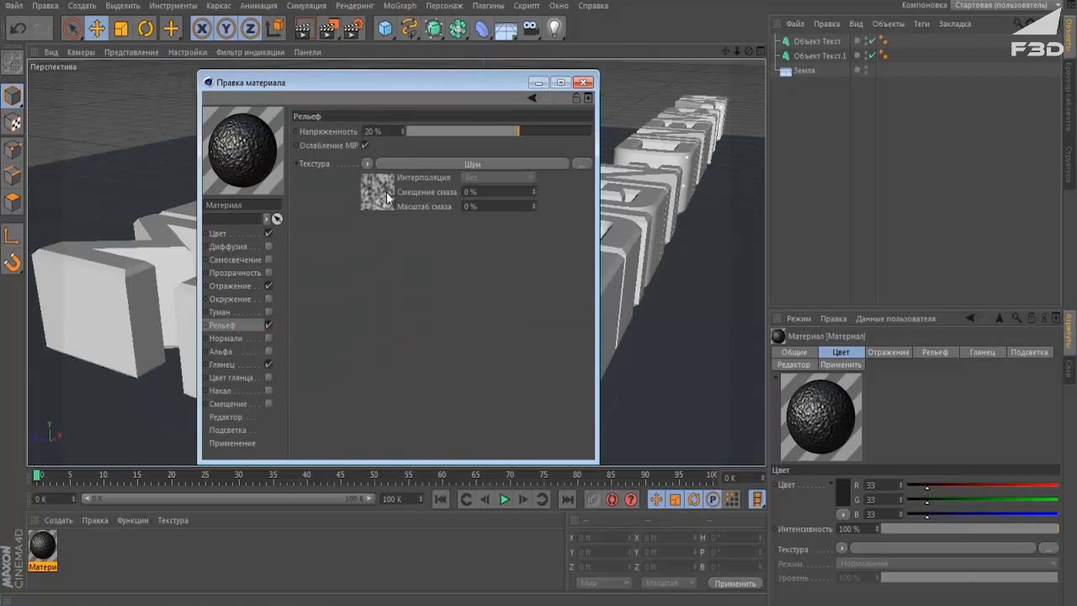
click(384, 192)
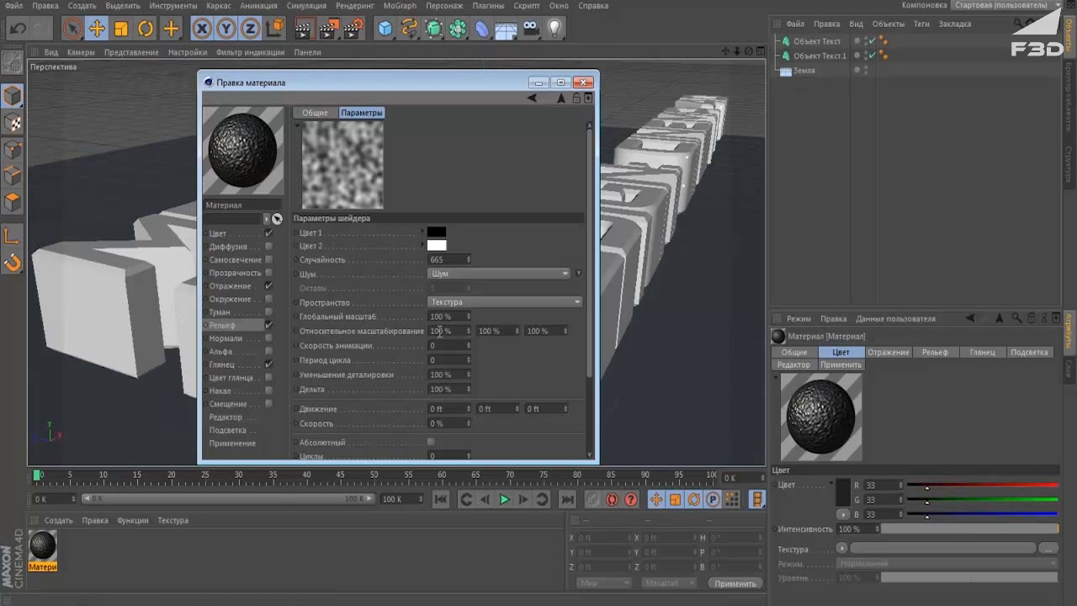
click(438, 316)
text(10)
key(Return)
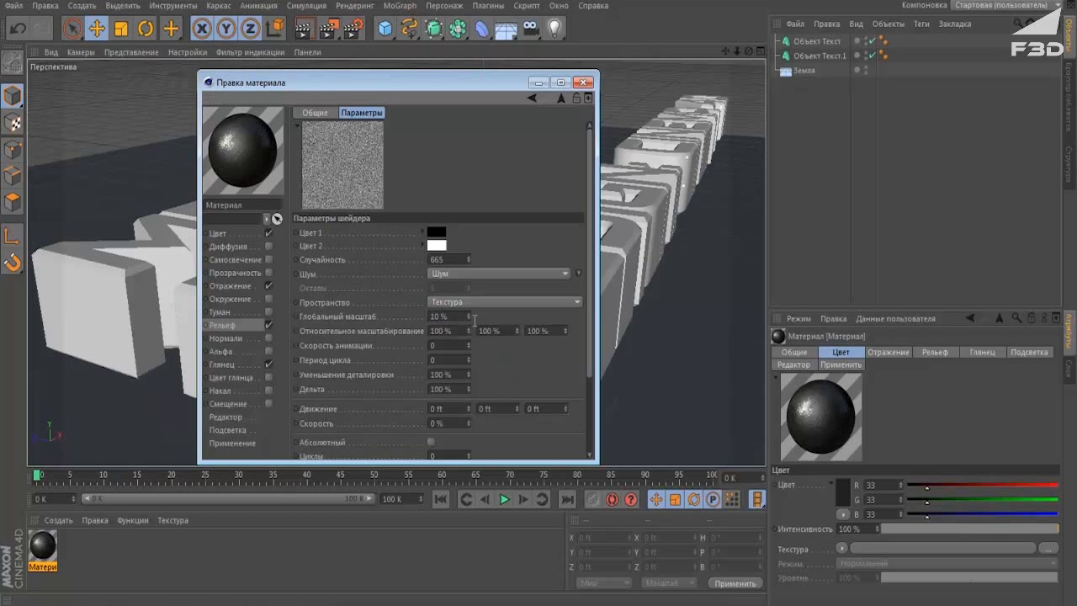
click(222, 351)
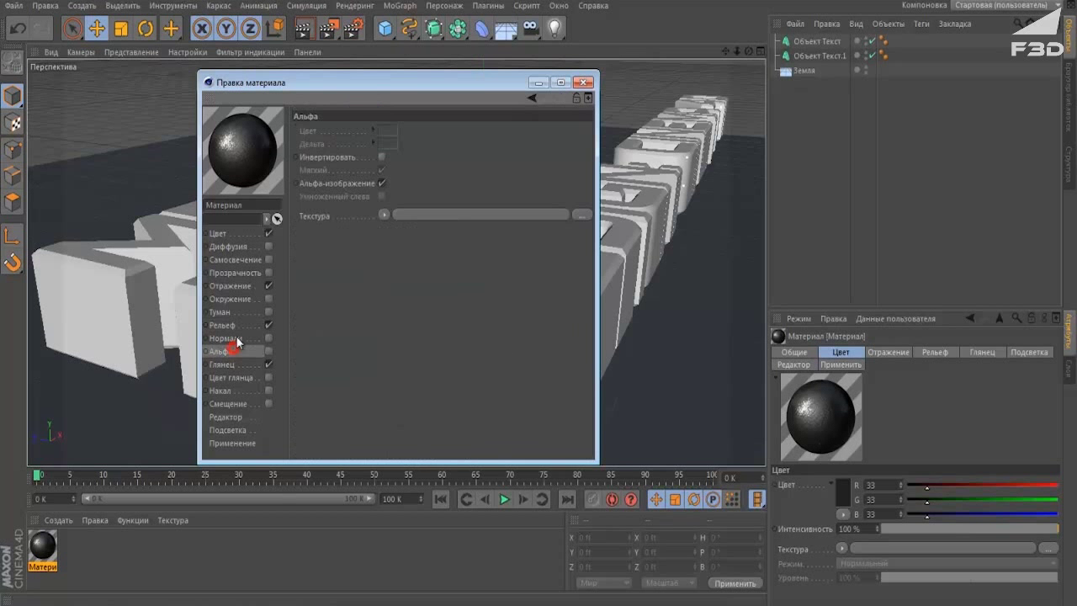
click(230, 299)
click(233, 259)
Apply the dark noise material to the floor and create a second material, Материал.1.
click(584, 83)
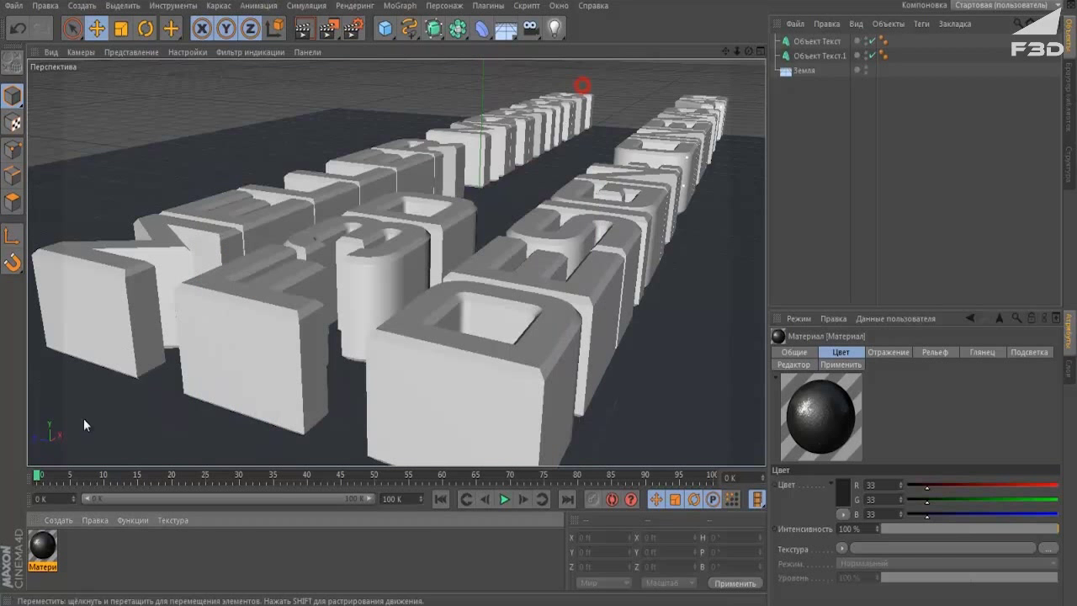
drag(159, 438, 162, 435)
alt+drag(324, 343, 336, 324)
double_click(133, 539)
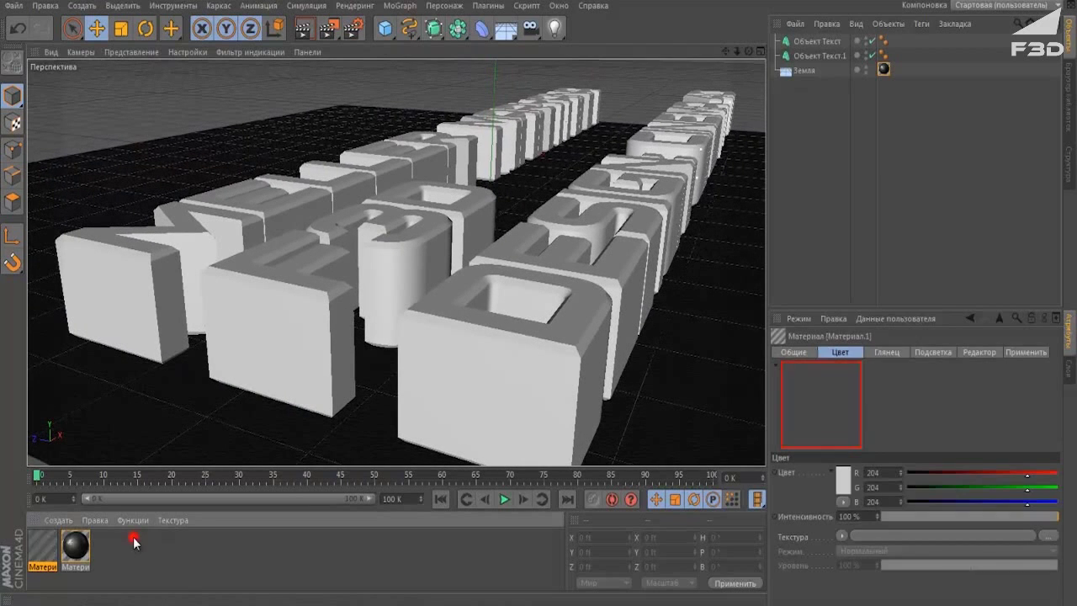
double_click(44, 547)
Give Материал.1's colour a 2D - V gradient with a bright blue stop.
click(241, 236)
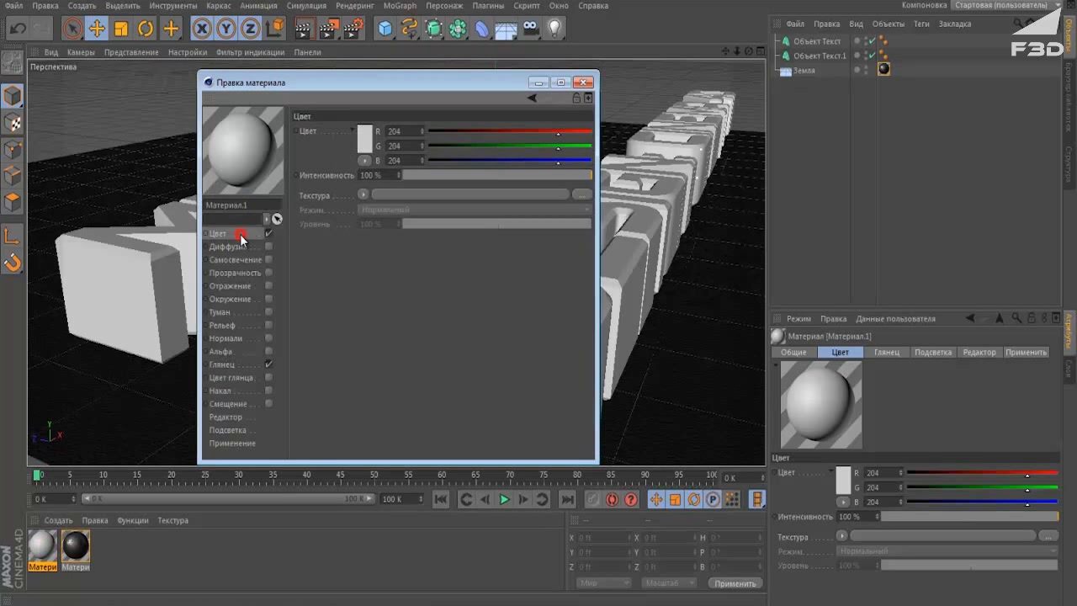
click(364, 196)
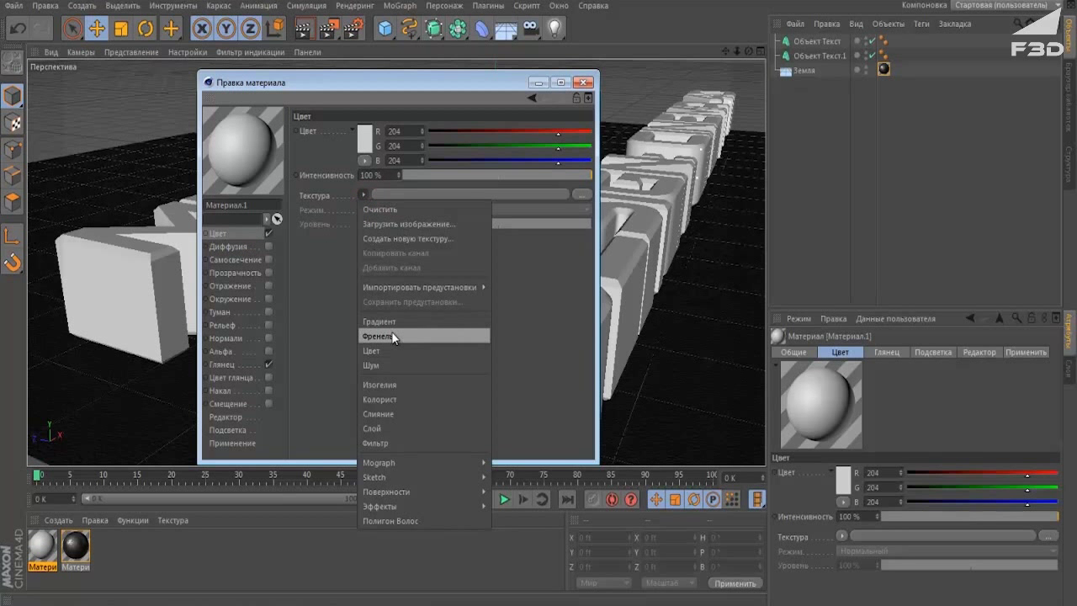
click(398, 322)
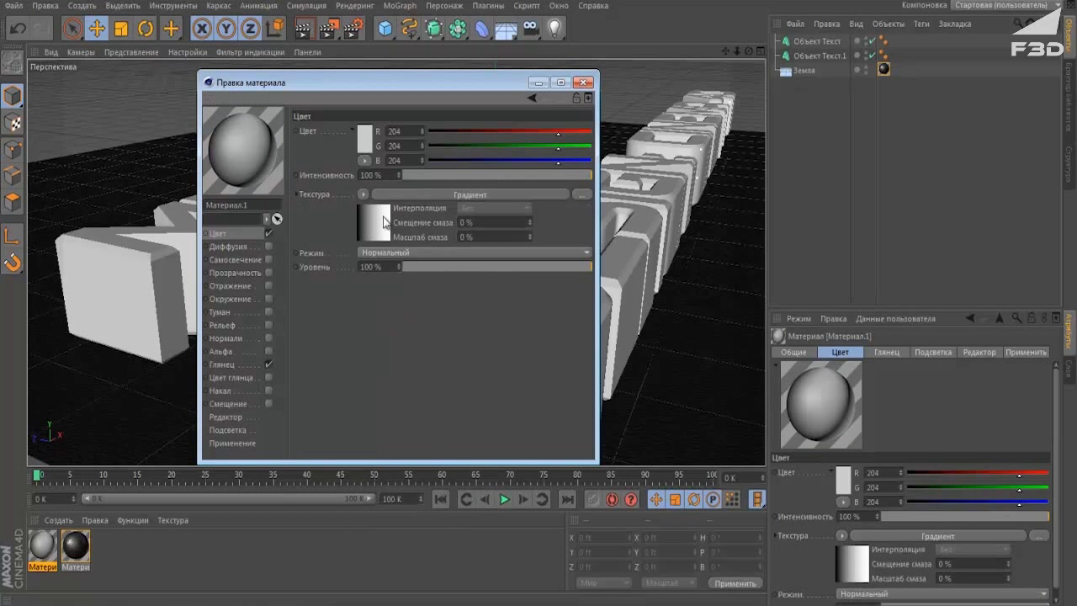
click(383, 220)
click(406, 252)
click(404, 281)
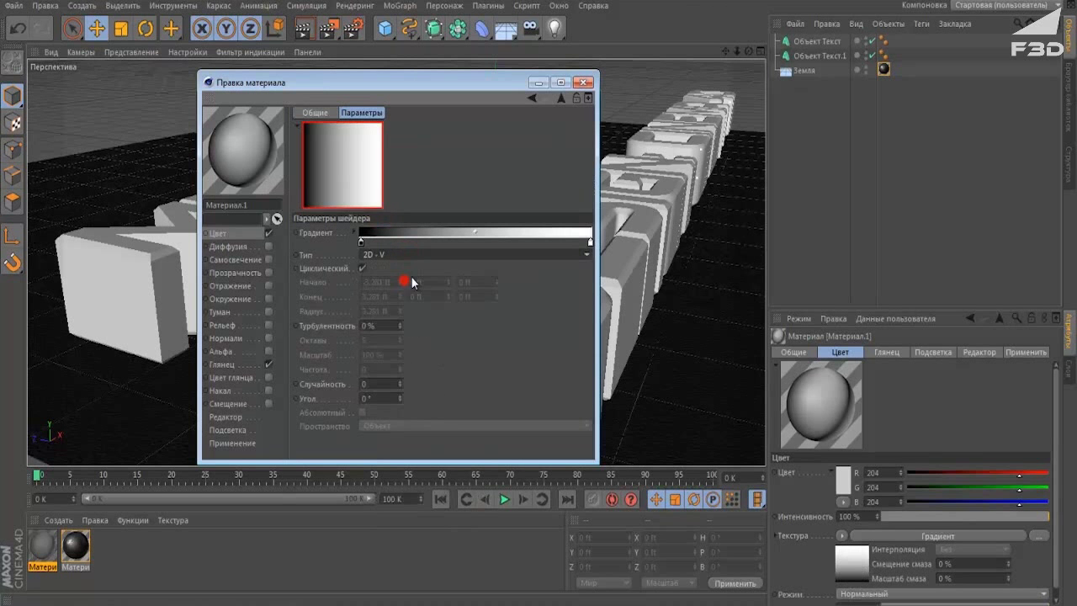
click(474, 241)
double_click(474, 242)
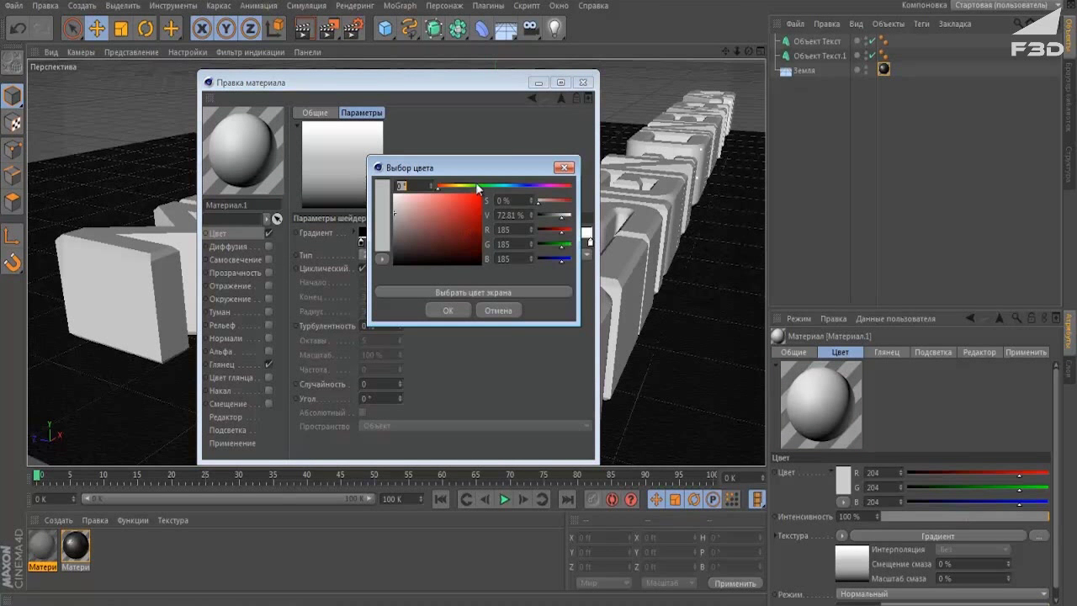
mouse_move(508, 187)
mouse_down()
mouse_move(535, 186)
mouse_move(532, 203)
mouse_move(528, 186)
mouse_up()
click(477, 200)
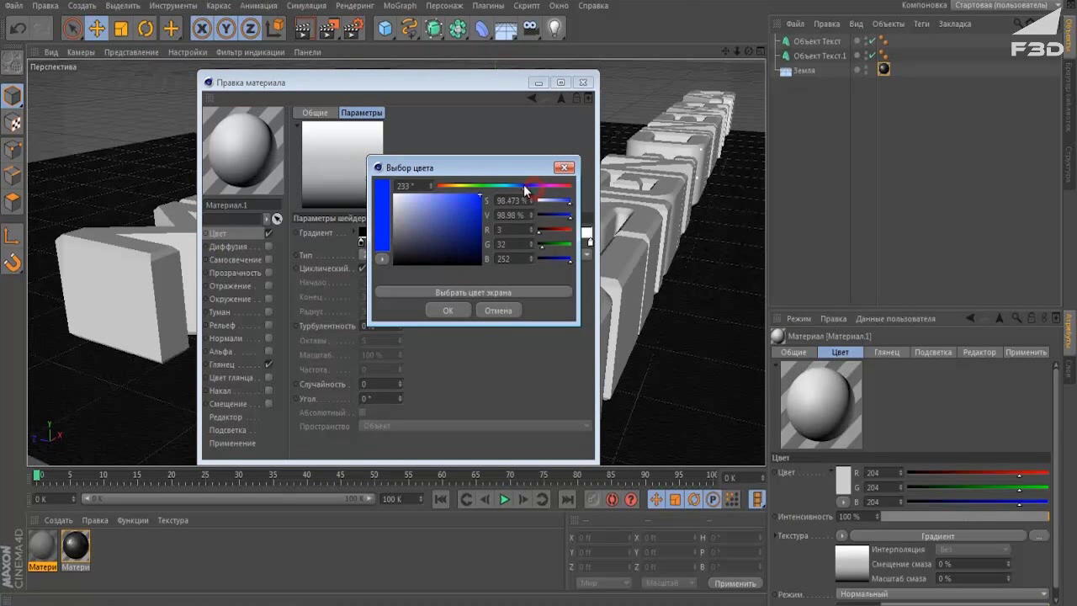
click(446, 310)
Make the right stop black, narrow the blue band, and enable the Luminance channel.
double_click(591, 242)
drag(580, 238, 500, 296)
click(563, 310)
drag(591, 243, 505, 243)
drag(362, 241, 448, 233)
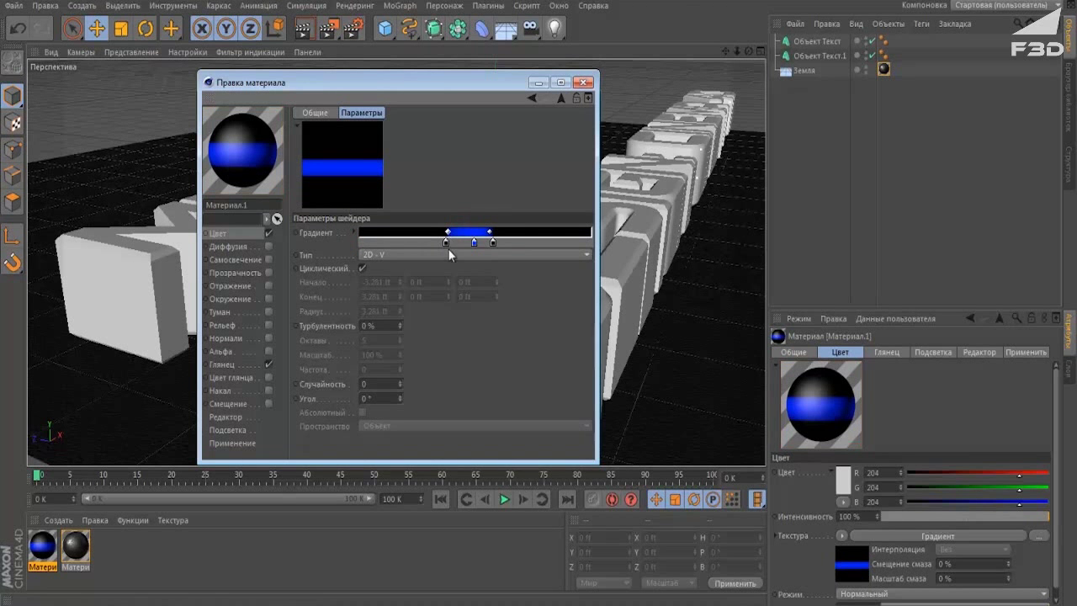
click(448, 246)
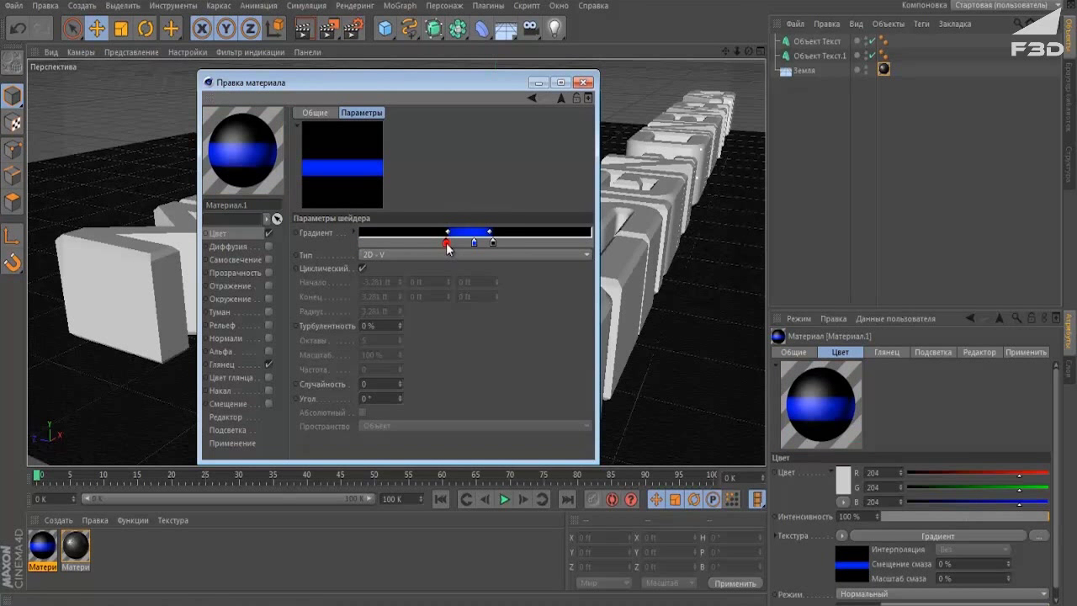
click(239, 260)
click(269, 260)
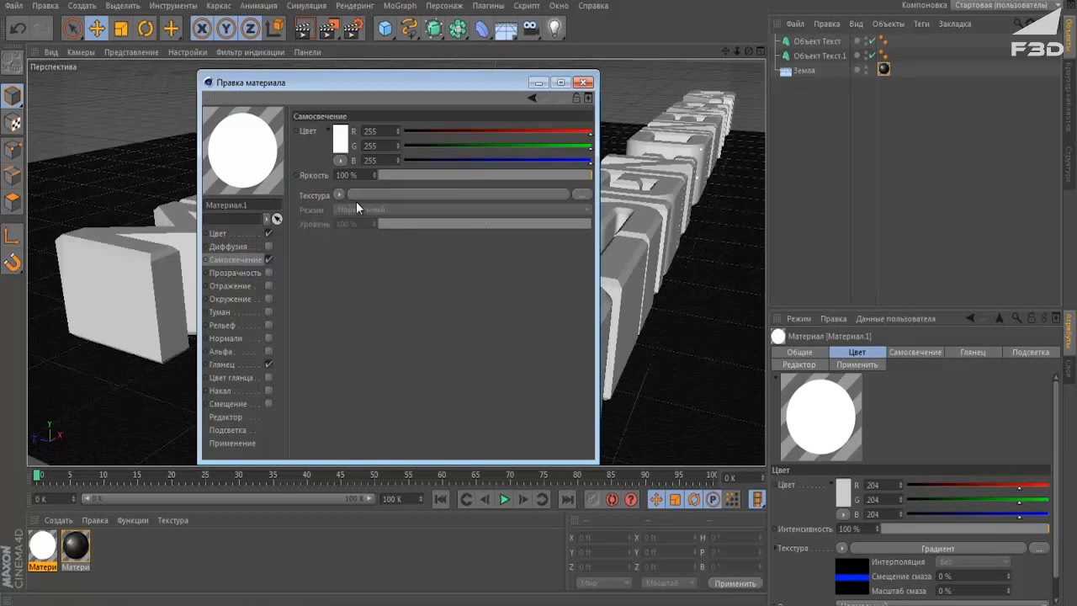
Use a 2D - V gradient for luminance with a black end and bright blue middle stop.
click(339, 195)
click(380, 322)
click(439, 194)
click(387, 254)
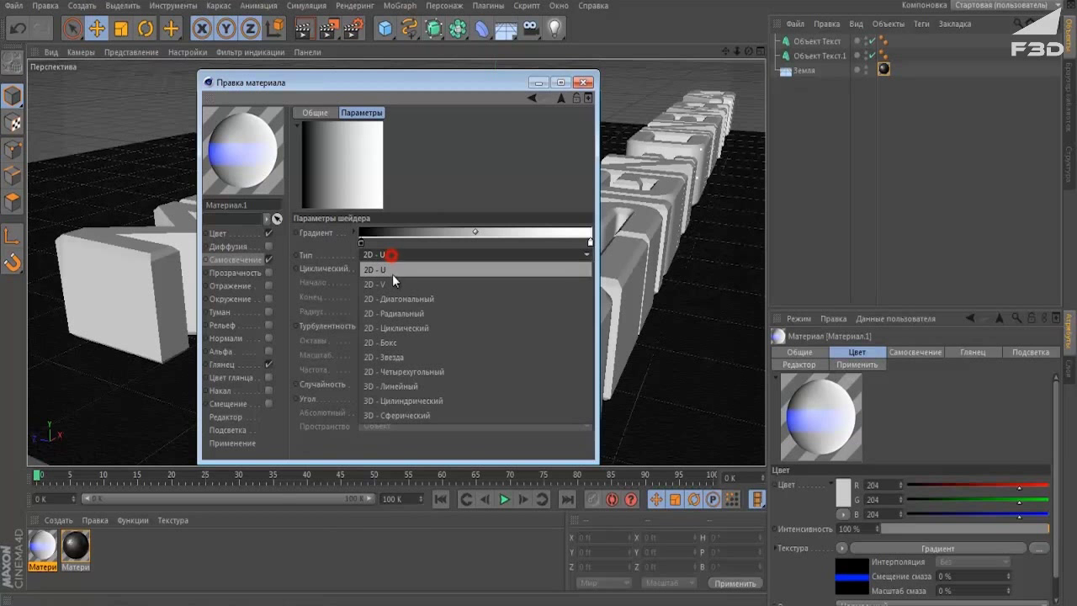
click(393, 282)
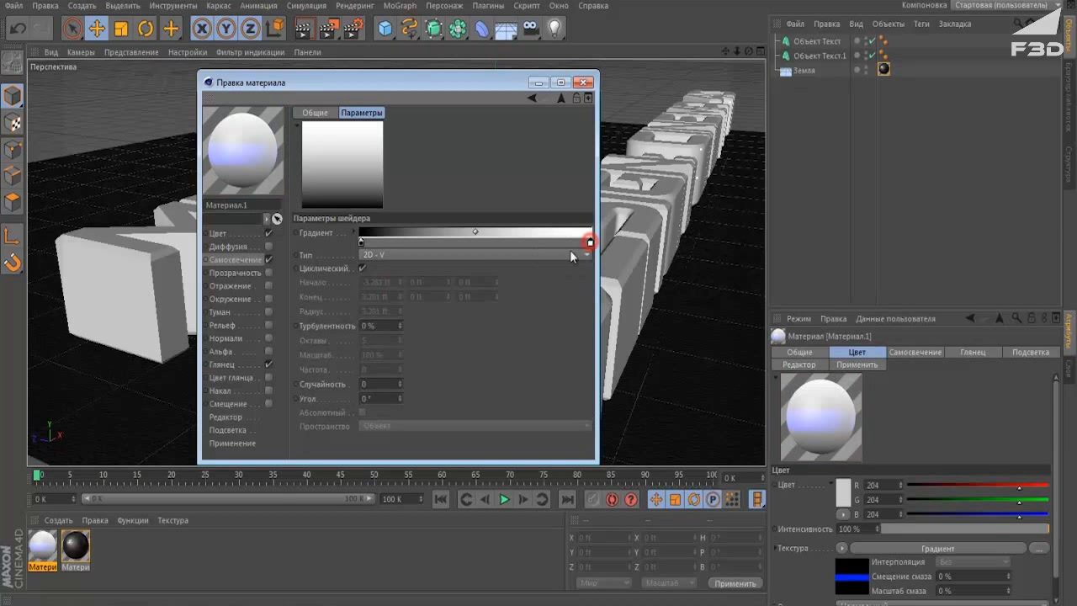
double_click(589, 244)
click(552, 309)
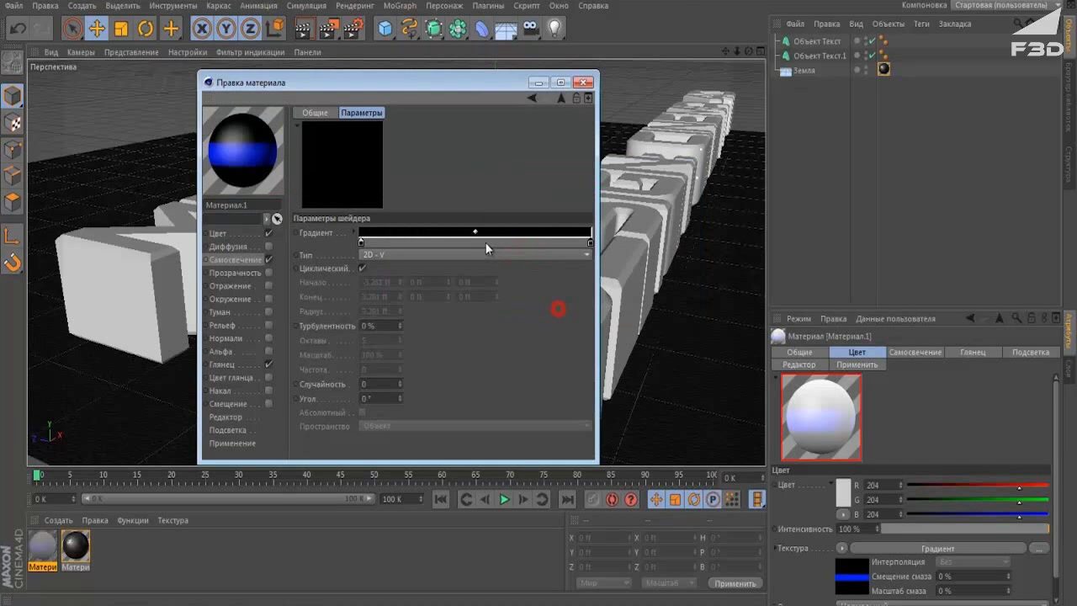
double_click(474, 243)
click(525, 187)
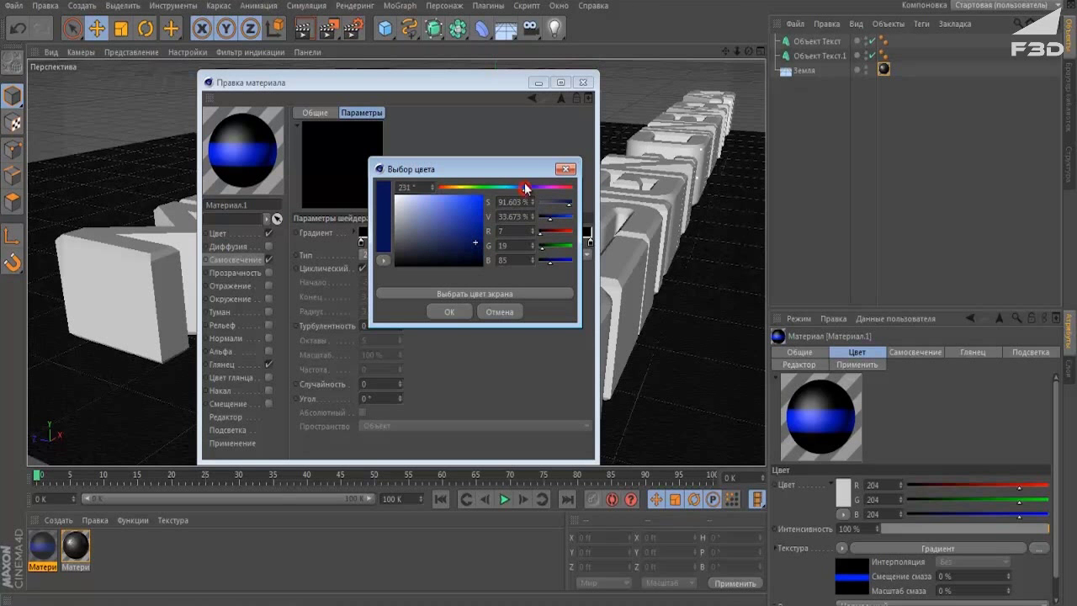
click(481, 195)
click(449, 310)
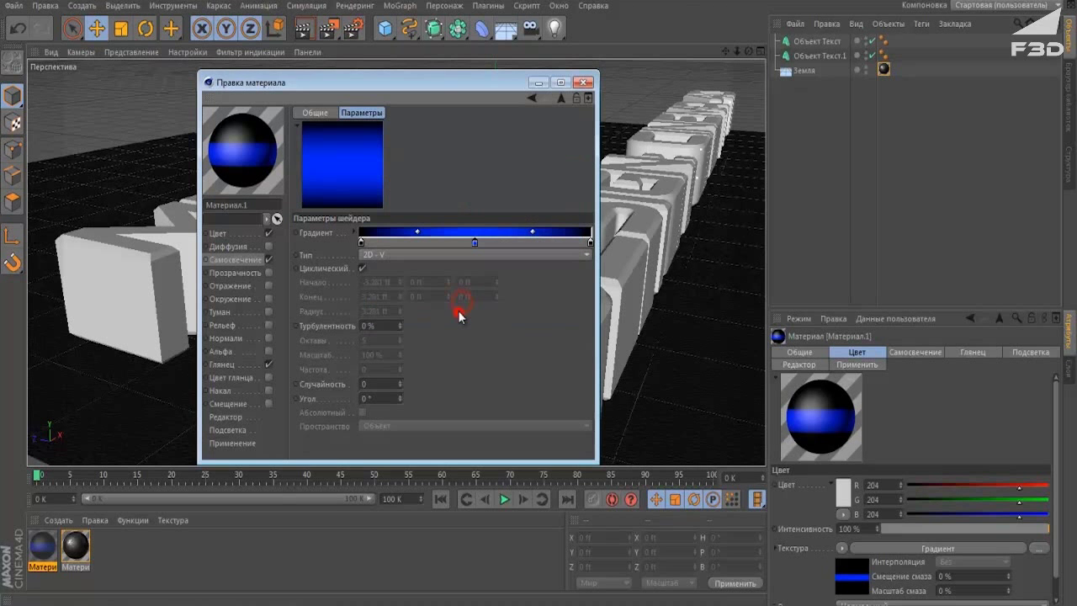
Narrow the blue glow band between black stops and switch on reflection.
drag(590, 243, 509, 243)
drag(361, 243, 451, 243)
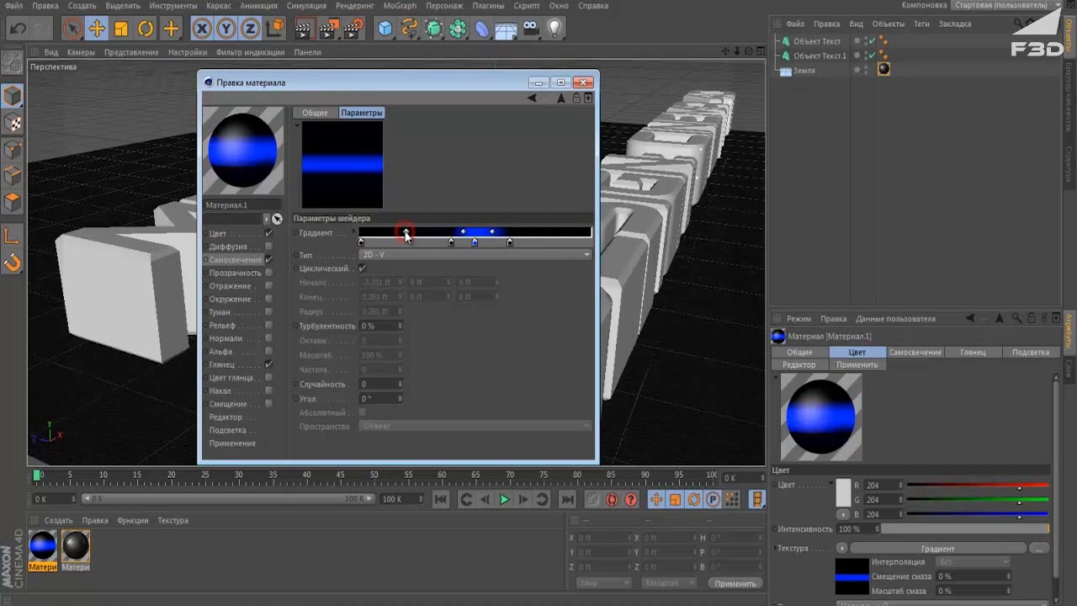
click(362, 242)
drag(490, 232, 453, 231)
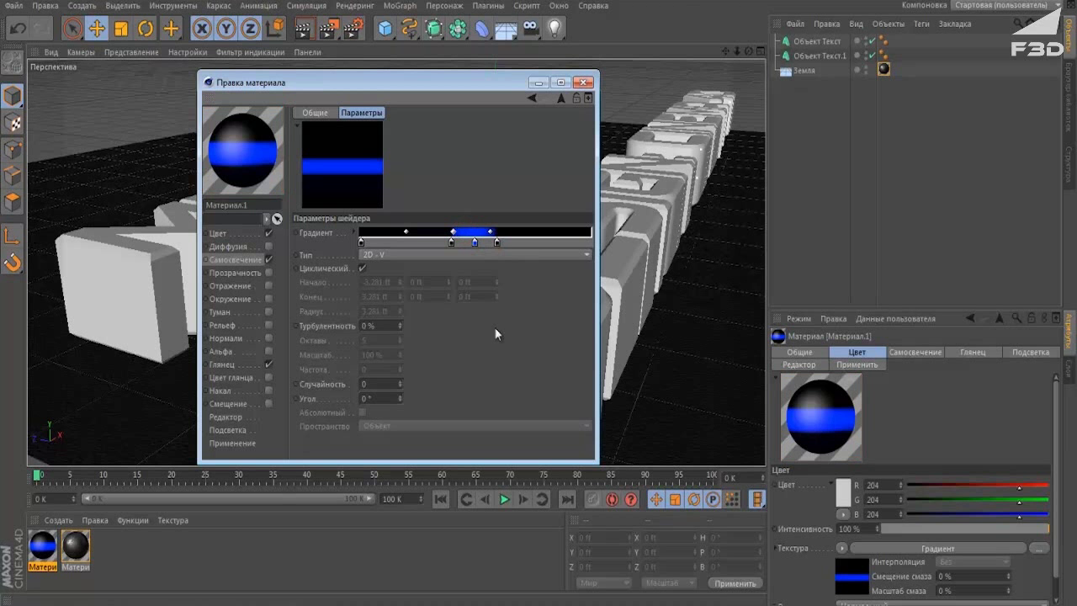
click(240, 286)
click(270, 285)
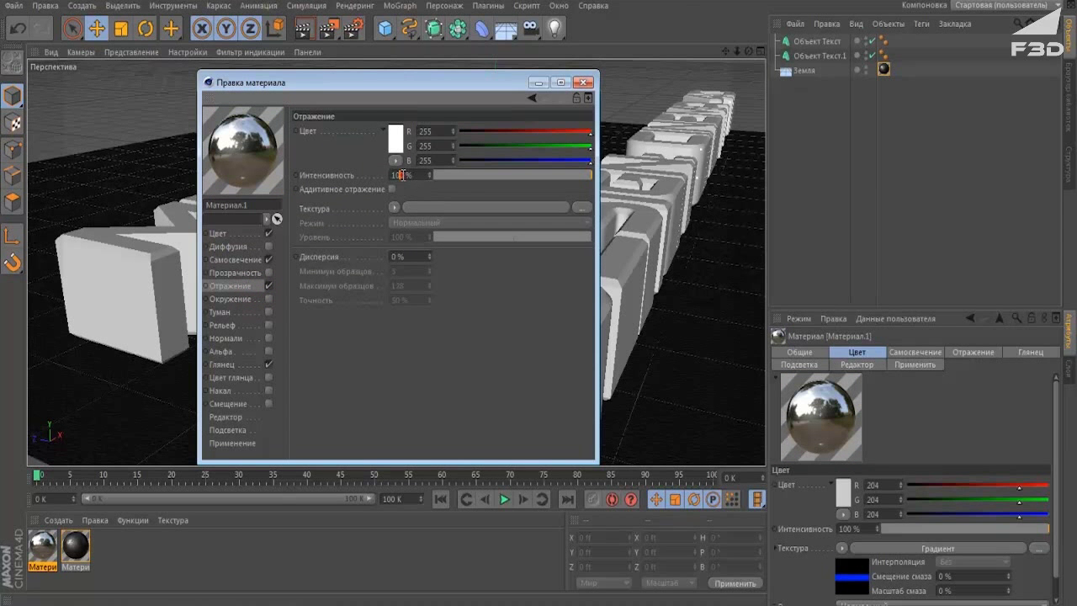
Give Материал.1's reflection 10% intensity and a Gradient texture at 10% level, then close the editor.
key(Return)
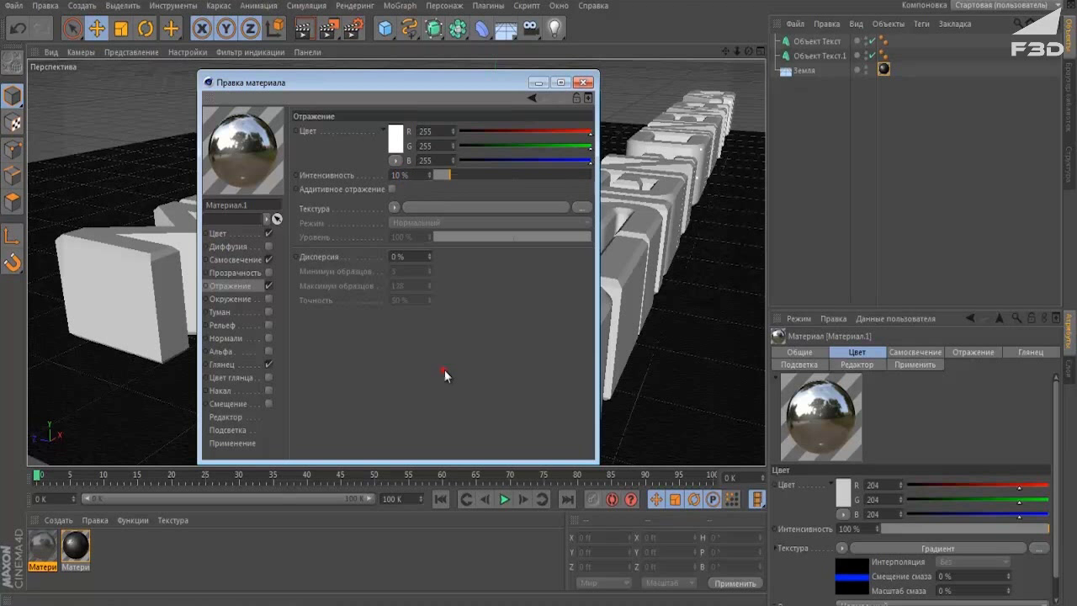
click(393, 207)
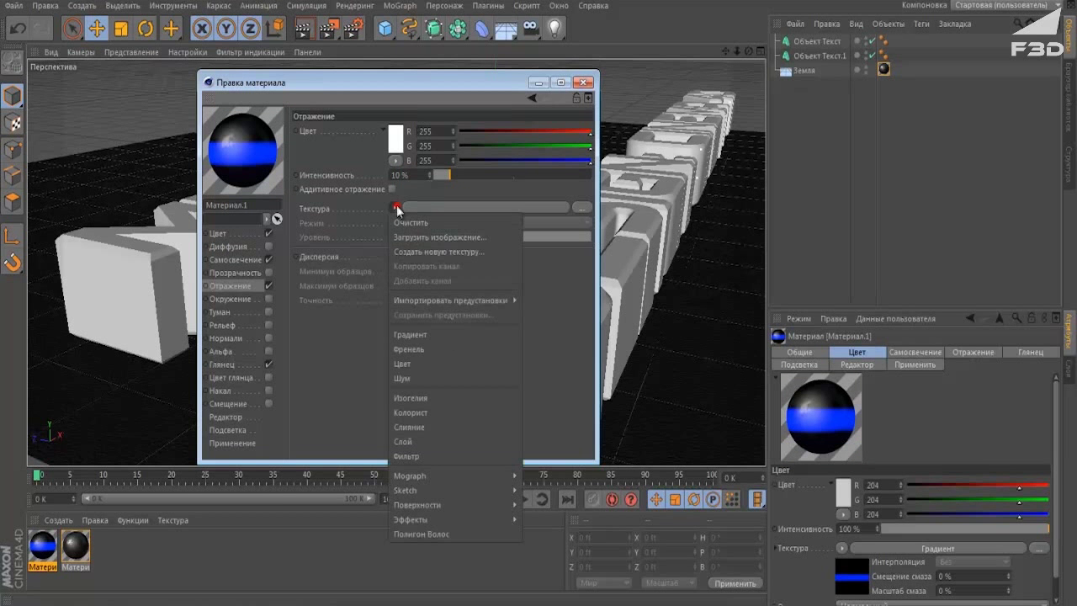
click(434, 335)
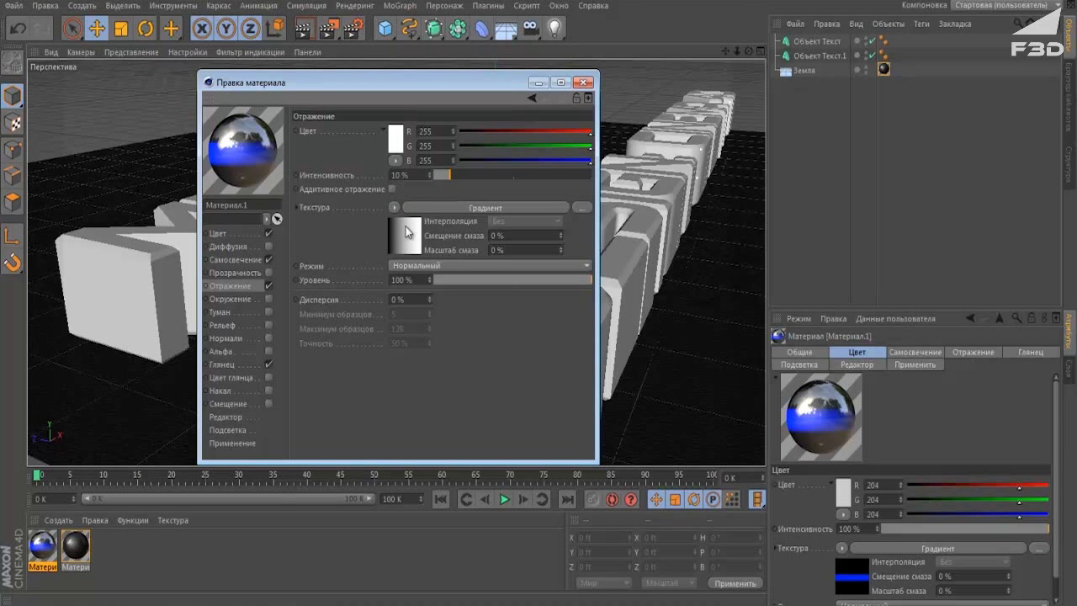
text(10)
key(Return)
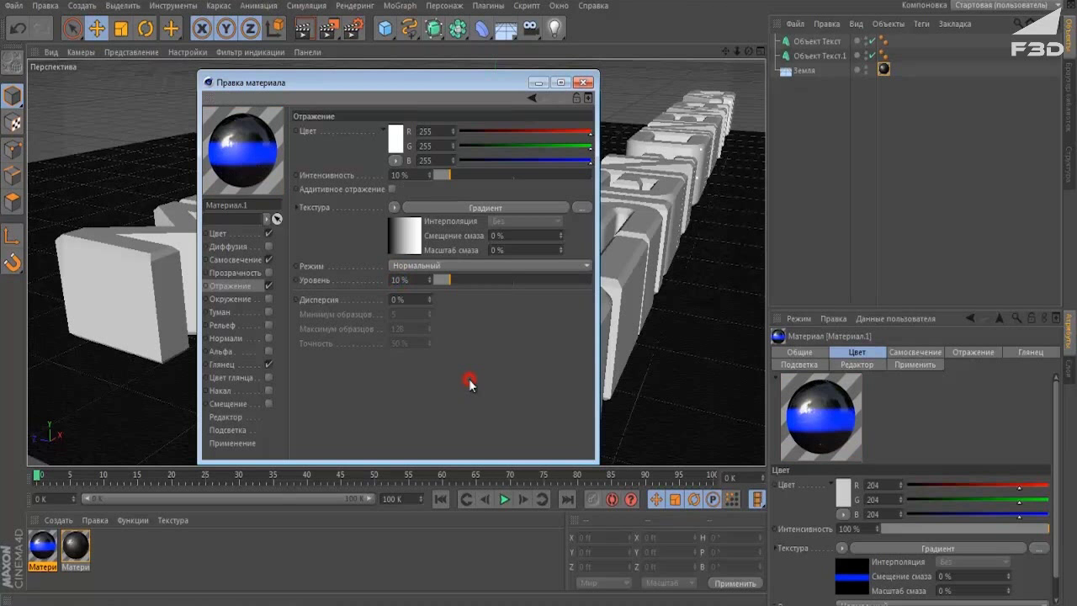
click(242, 338)
click(241, 351)
Duplicate the blue-striped material and open the copy for editing.
click(583, 82)
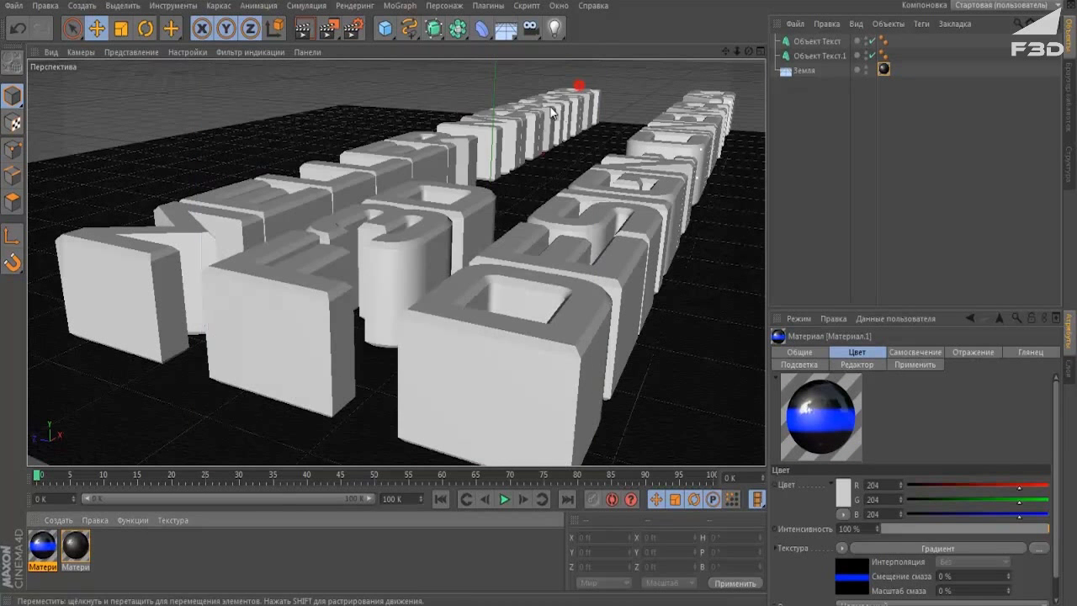
click(133, 551)
ctrl+drag(46, 546, 74, 549)
double_click(74, 548)
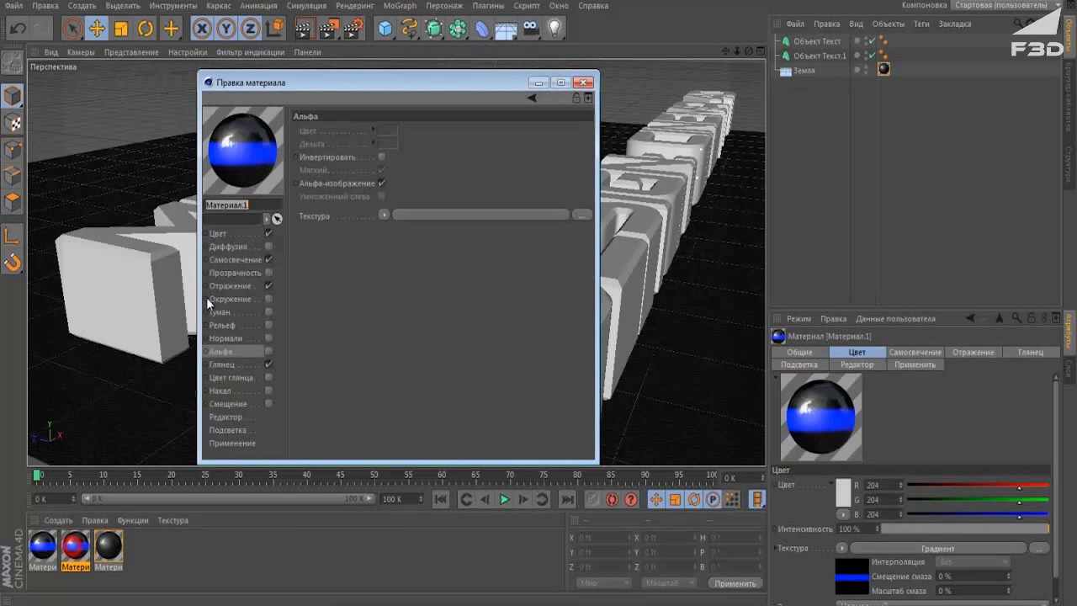
Recolour the middle knot of the copy's Color gradient from blue to green.
click(232, 234)
click(386, 226)
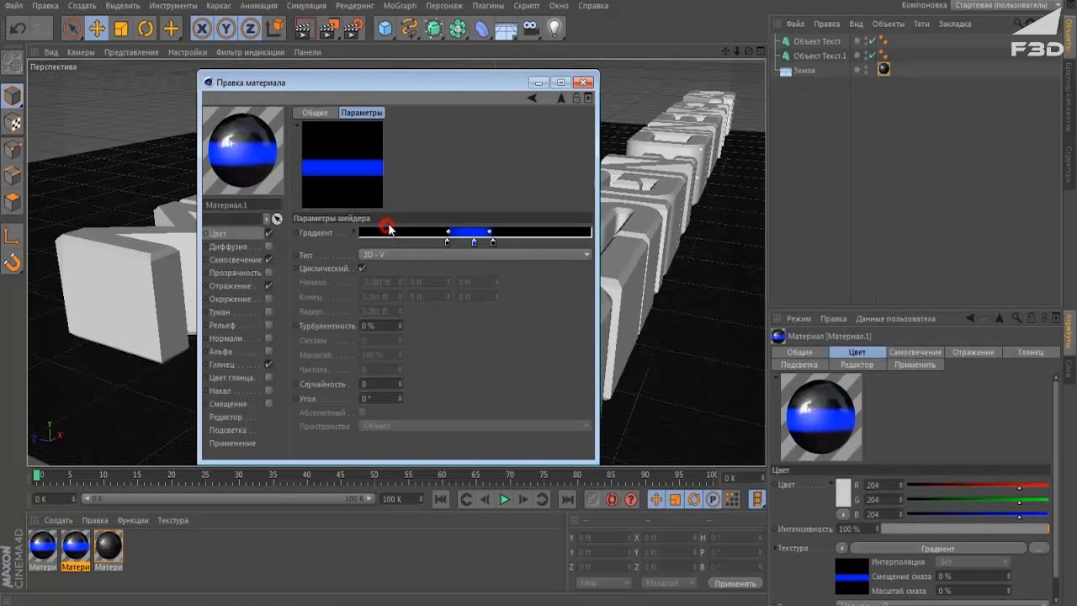
double_click(474, 244)
click(482, 188)
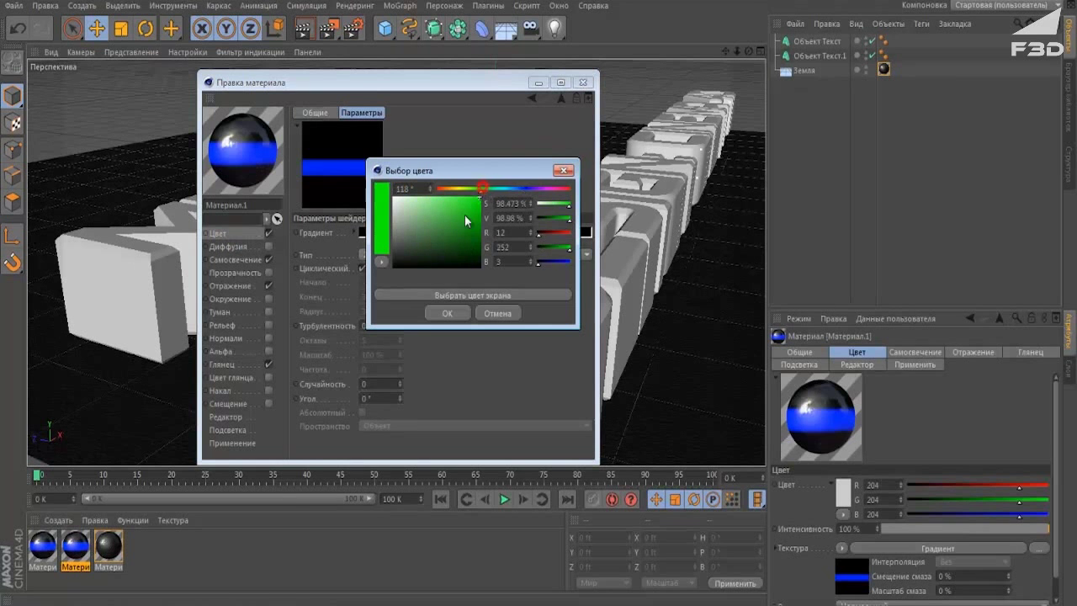
click(448, 313)
Make the Luminance gradient's middle knot green as well, then close the editor.
click(239, 260)
click(353, 224)
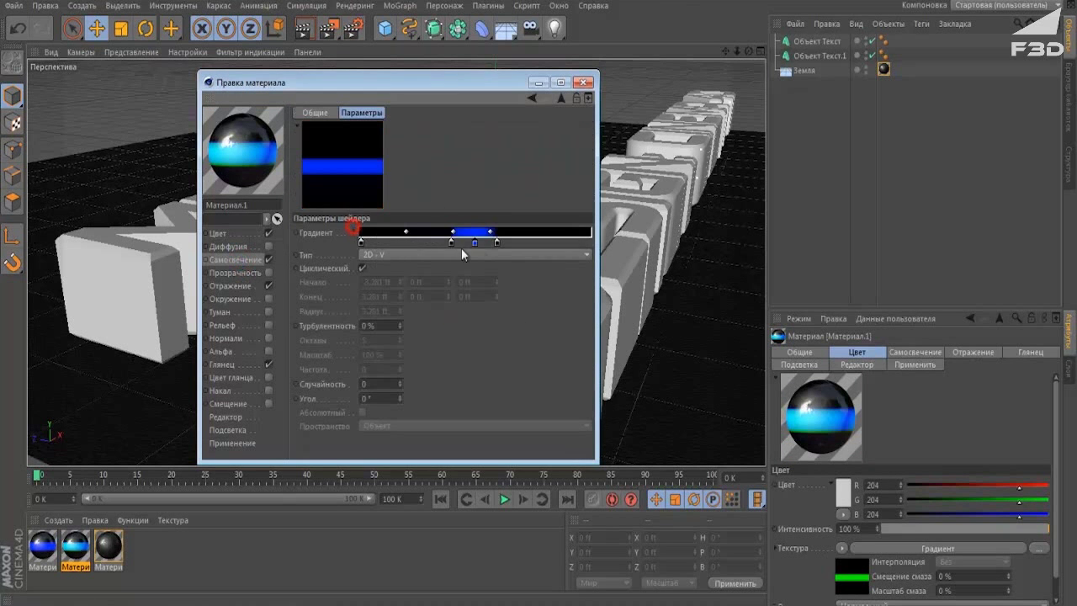
double_click(474, 243)
click(486, 185)
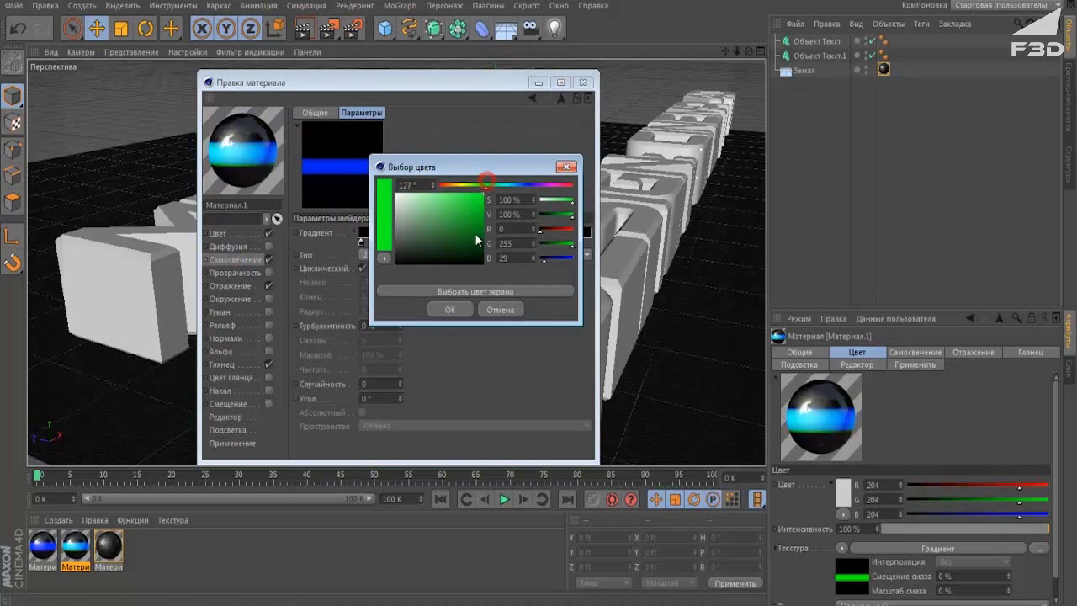
click(449, 309)
click(584, 82)
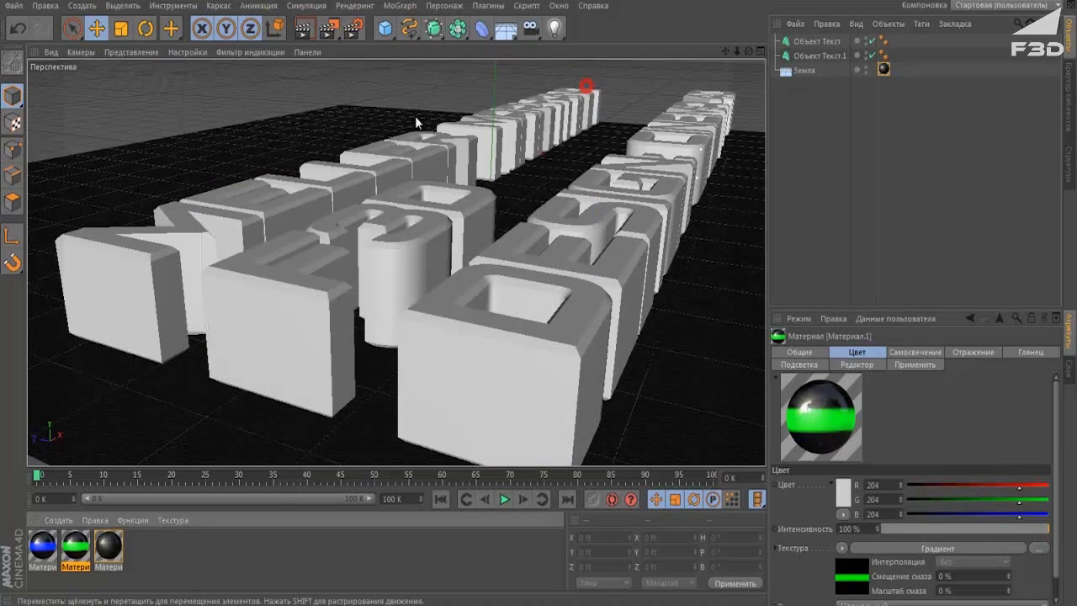
Apply the green-striped material to Объект Текст, orbit slightly, and add a Camera.
drag(80, 545, 282, 375)
drag(850, 67, 832, 39)
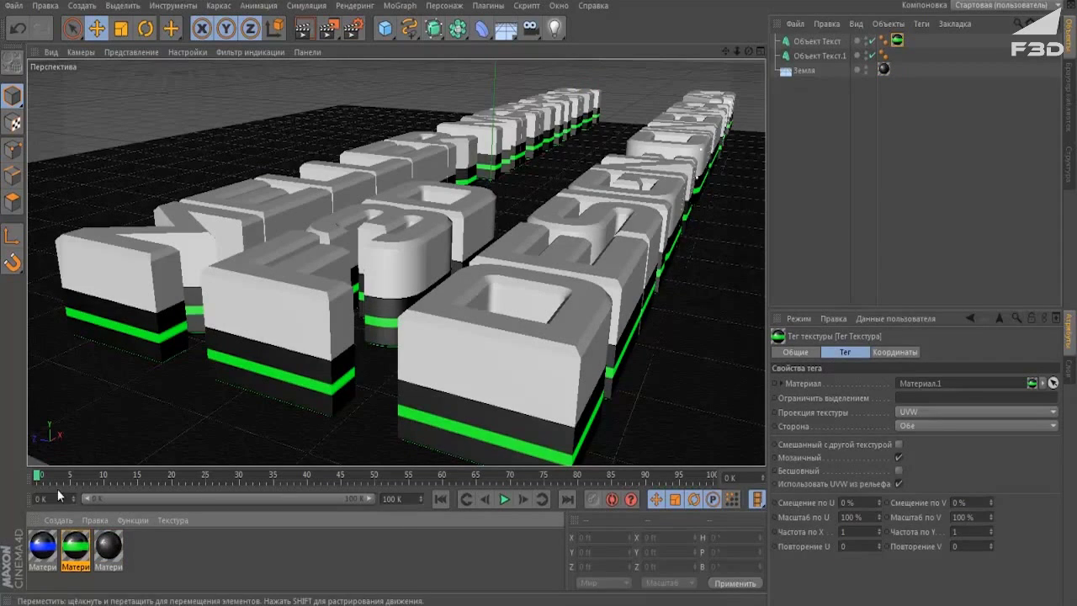
drag(42, 545, 804, 56)
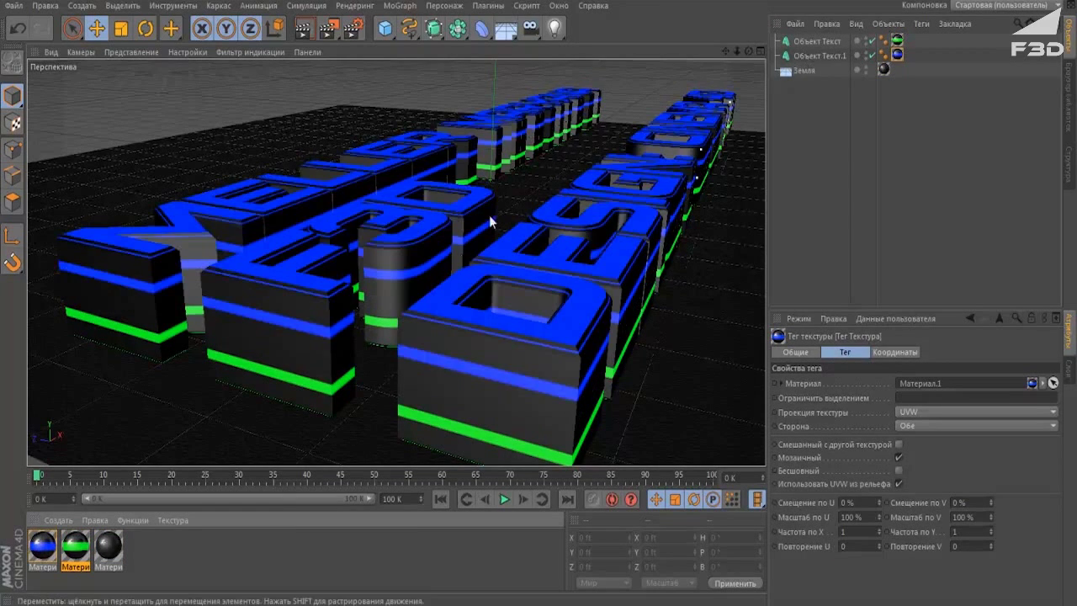
alt+drag(484, 294, 515, 252)
drag(530, 27, 572, 50)
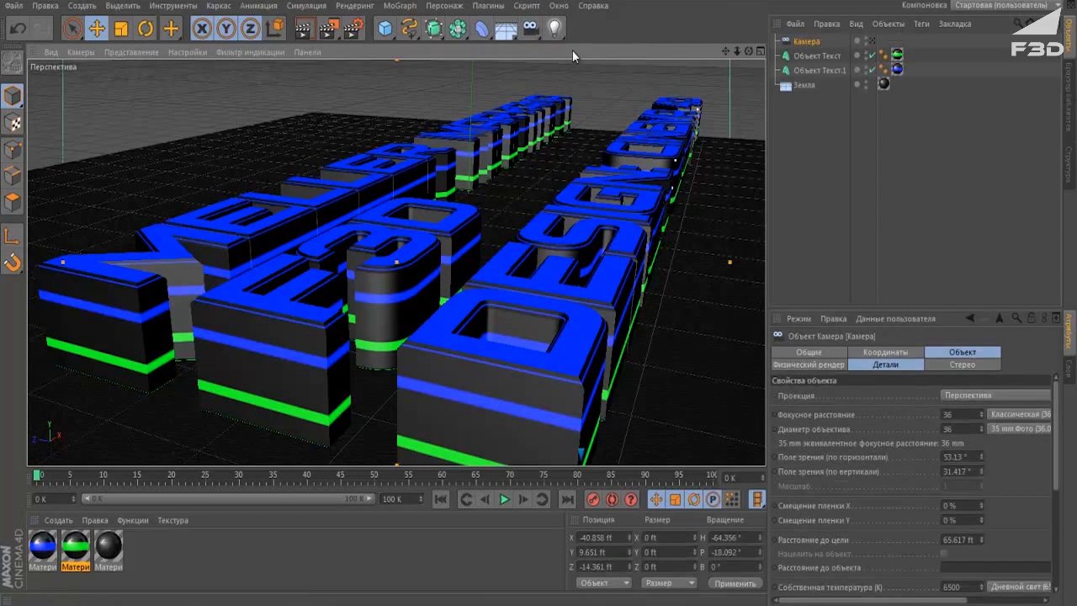
Look through the new camera, enable Rear Blur in Details, and shorten its range in Top view.
click(872, 40)
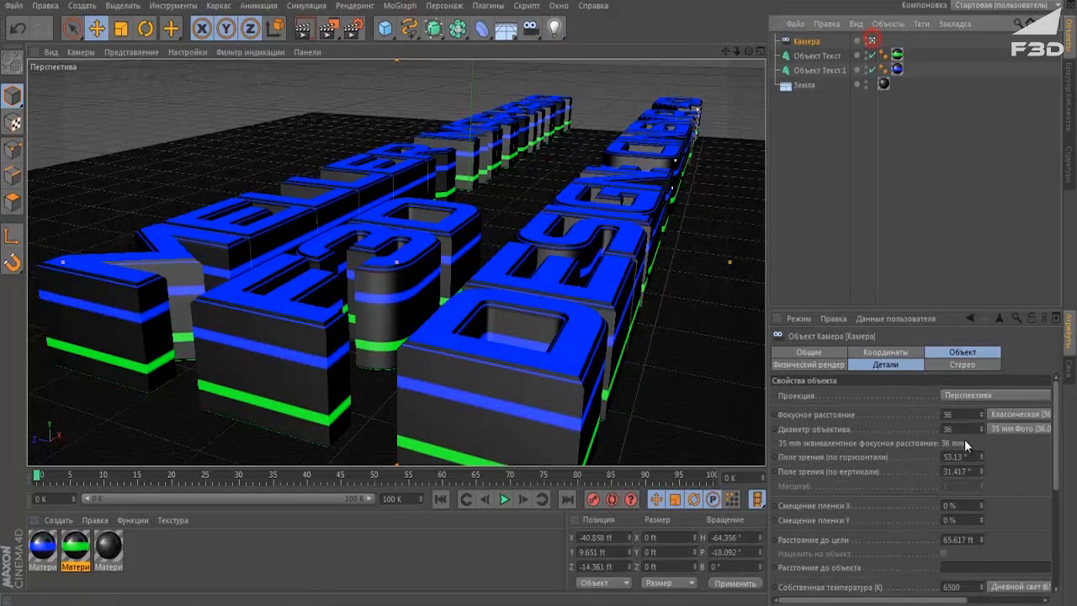
click(894, 369)
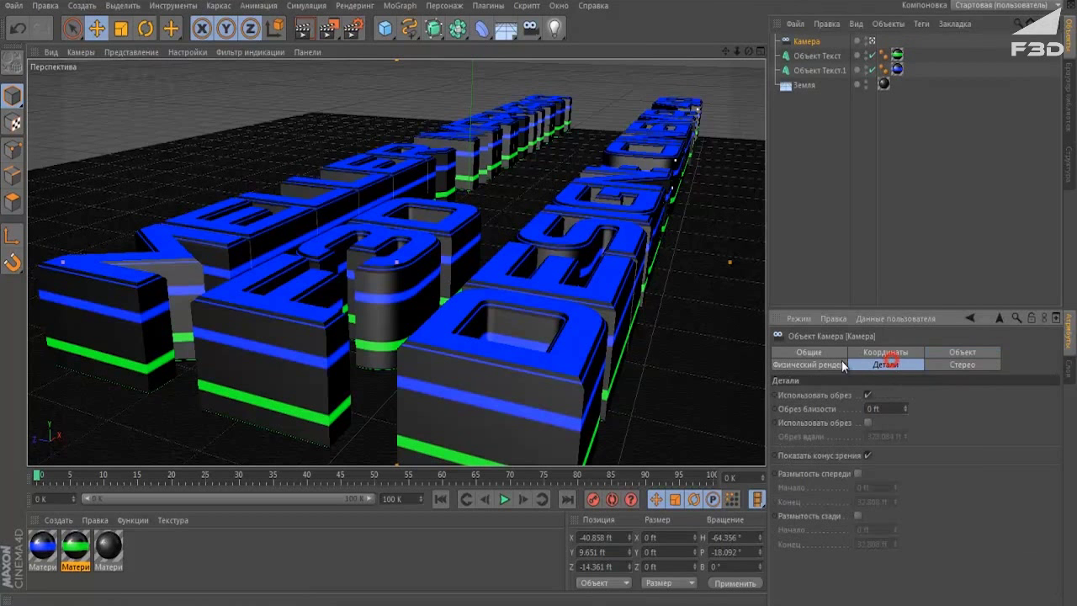
click(859, 515)
middle_click(583, 245)
middle_click(524, 195)
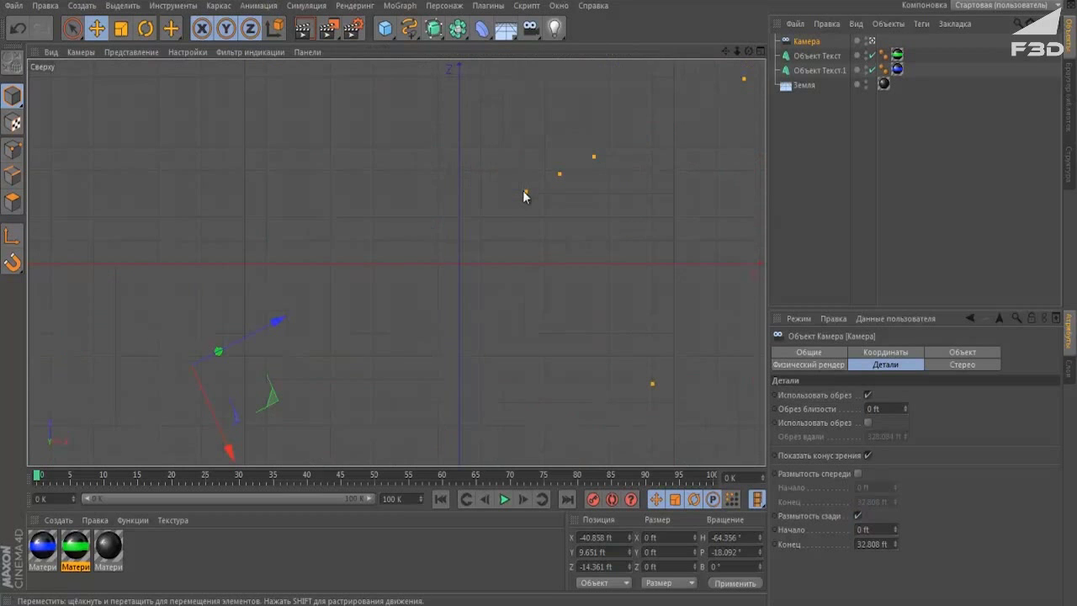
drag(563, 173, 330, 240)
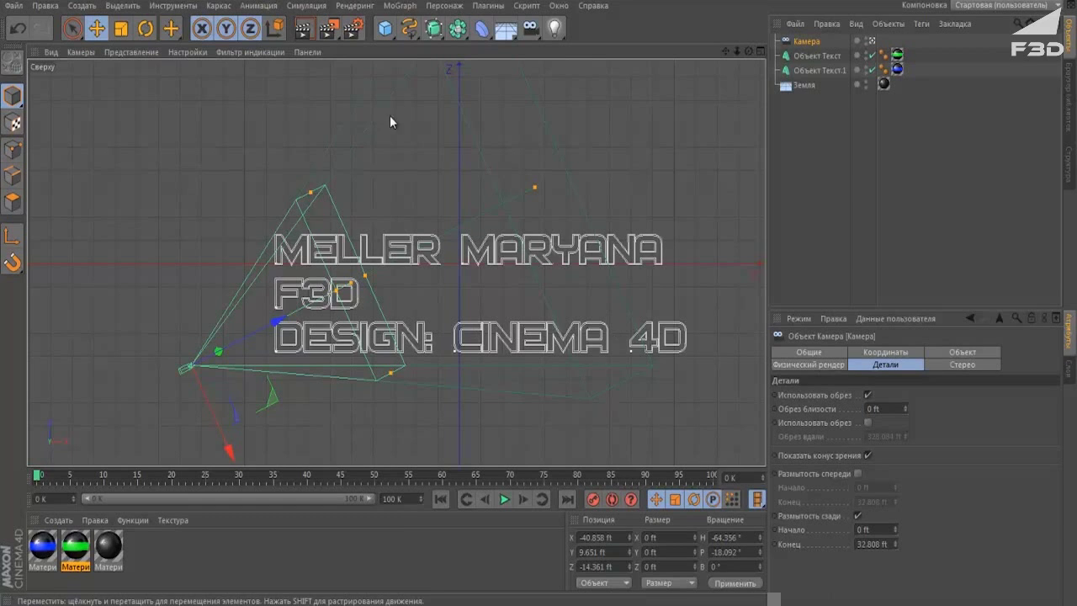
Back in Perspective view, move the camera closer and lower beside the letters.
middle_click(415, 293)
middle_click(309, 149)
alt+drag(498, 185, 454, 206)
middle_drag(454, 207, 502, 169)
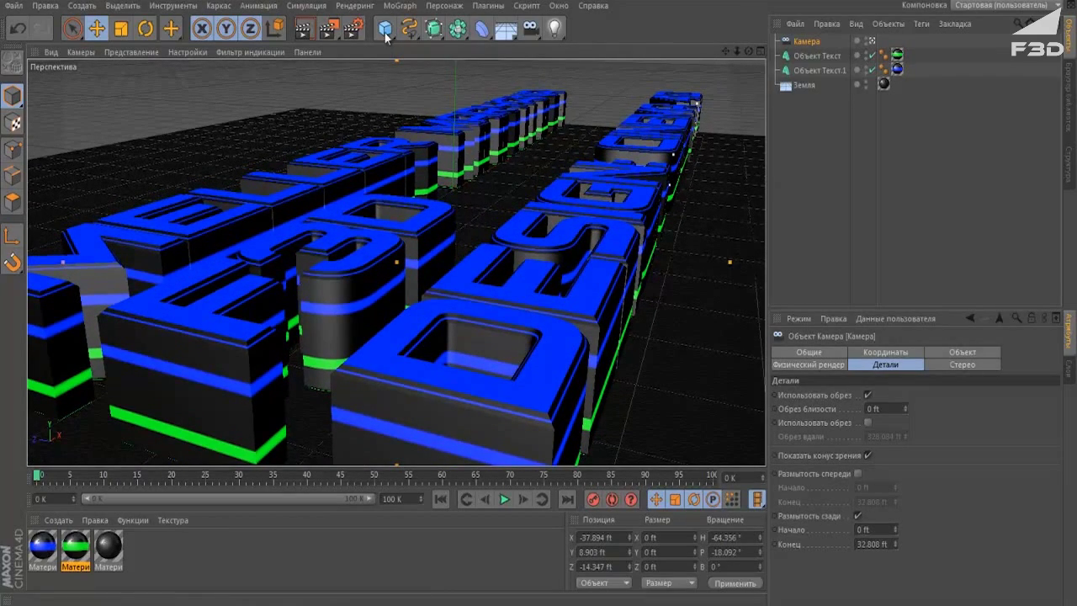
Test-render the upper part of the text with Render Region, then clear it.
drag(354, 28, 395, 41)
drag(727, 210, 380, 59)
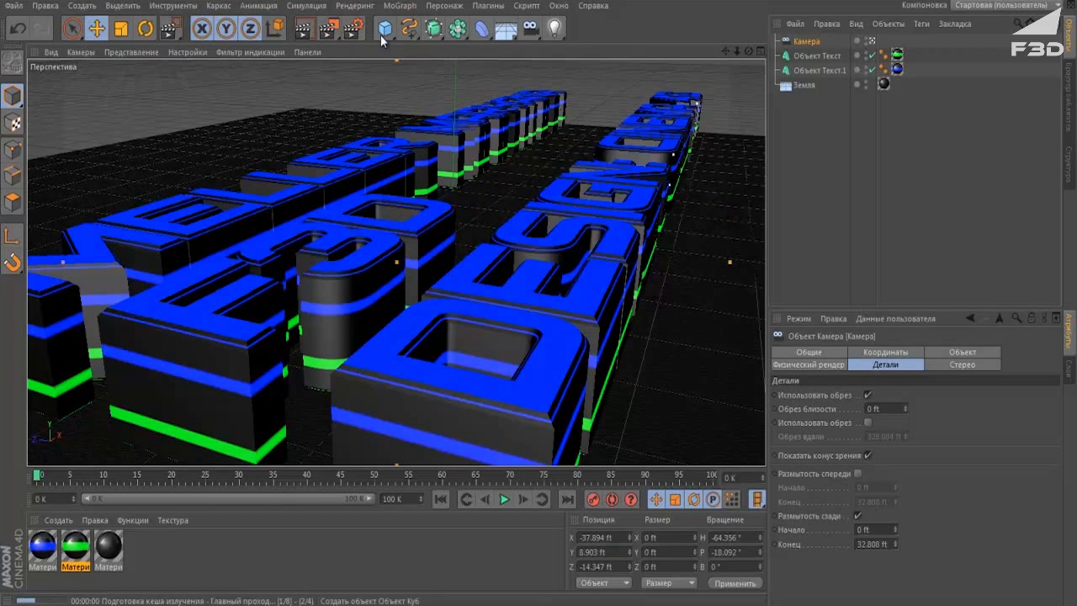
click(1017, 277)
Region-render a wider area of the letters, clear it, and render to Picture Viewer.
drag(332, 29, 378, 47)
click(721, 336)
drag(721, 336, 318, 59)
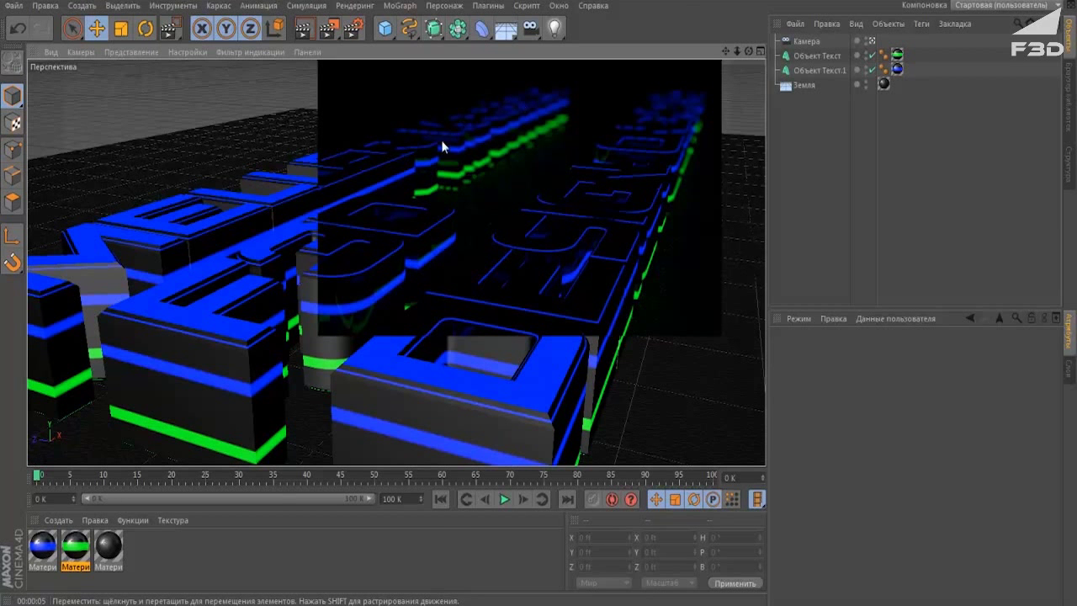
click(880, 204)
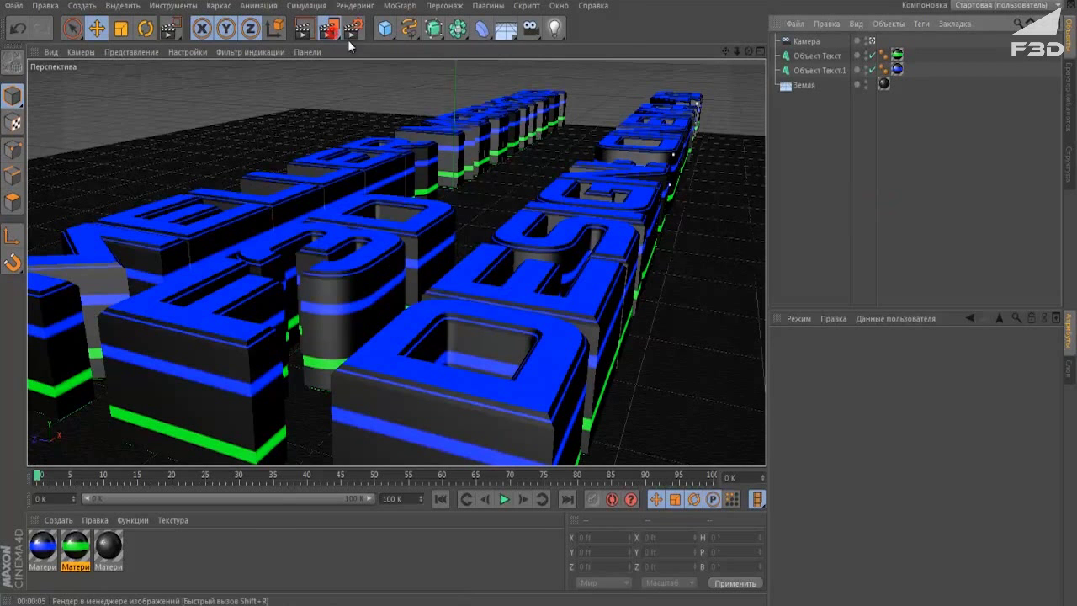
drag(348, 41, 390, 108)
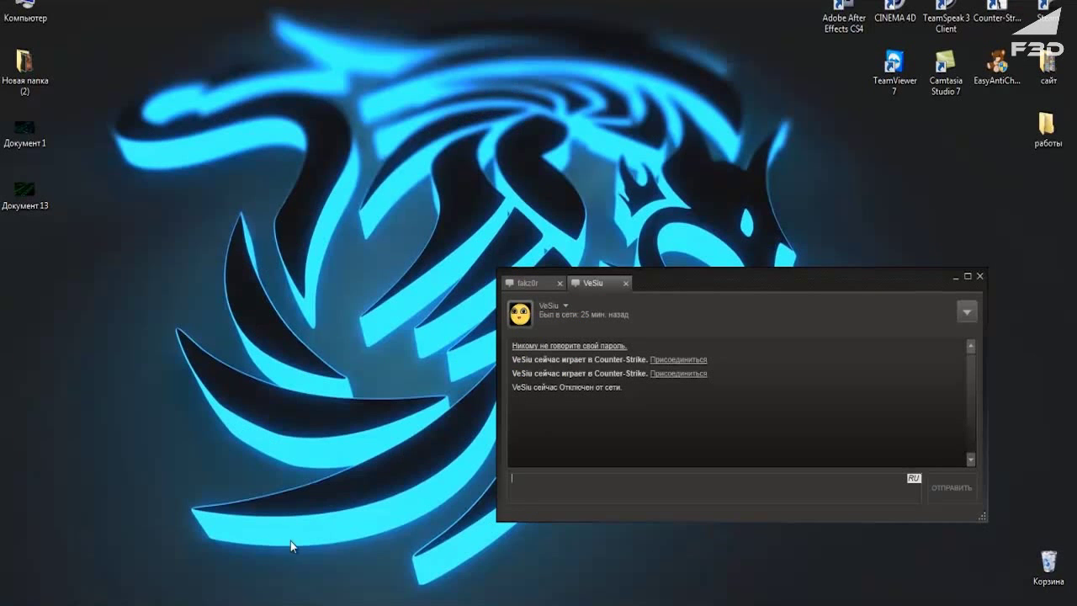
View the Документ 13 render and the next saved render in Photo Viewer, then close it.
double_click(24, 190)
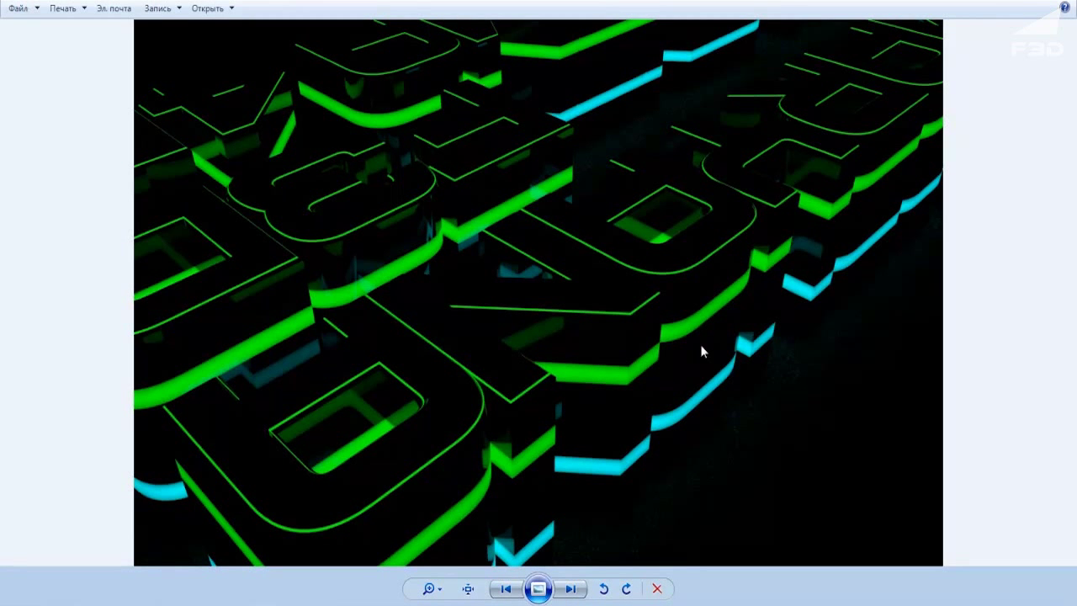
click(571, 588)
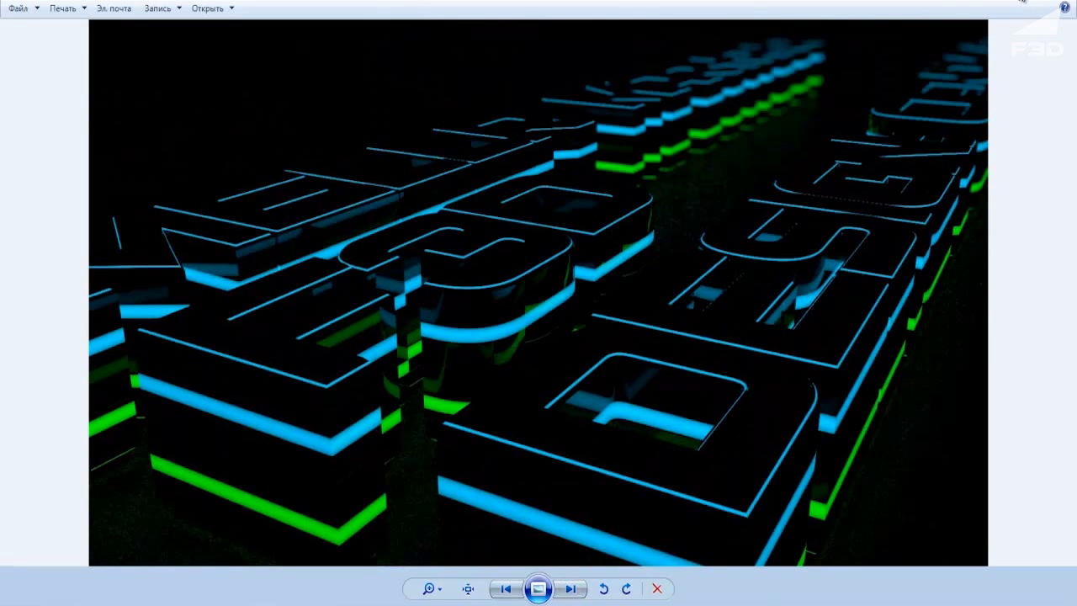
click(1023, 2)
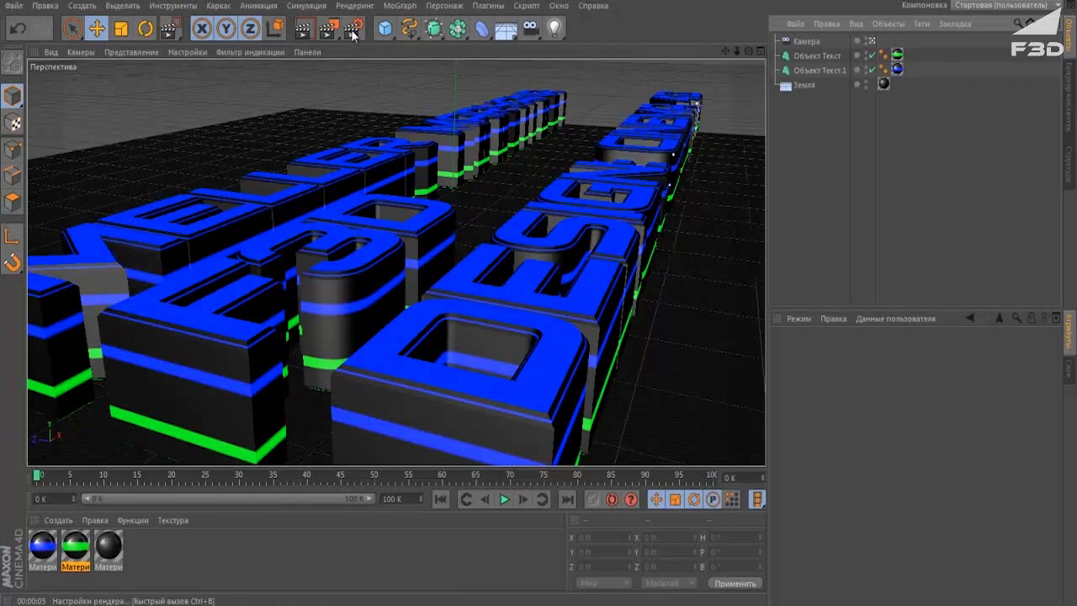
drag(328, 28, 382, 107)
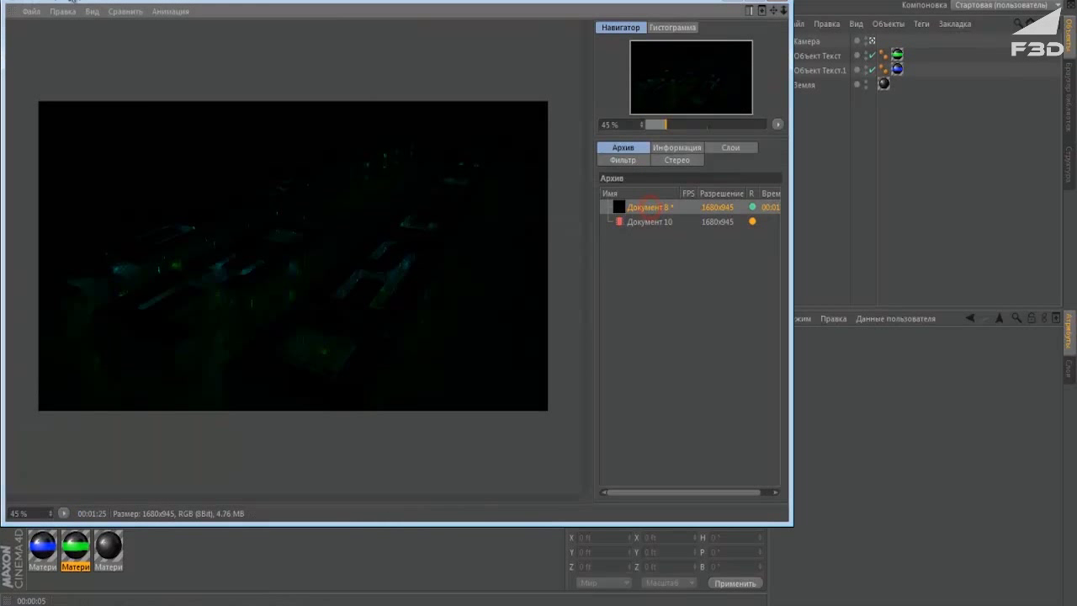
click(30, 12)
click(66, 65)
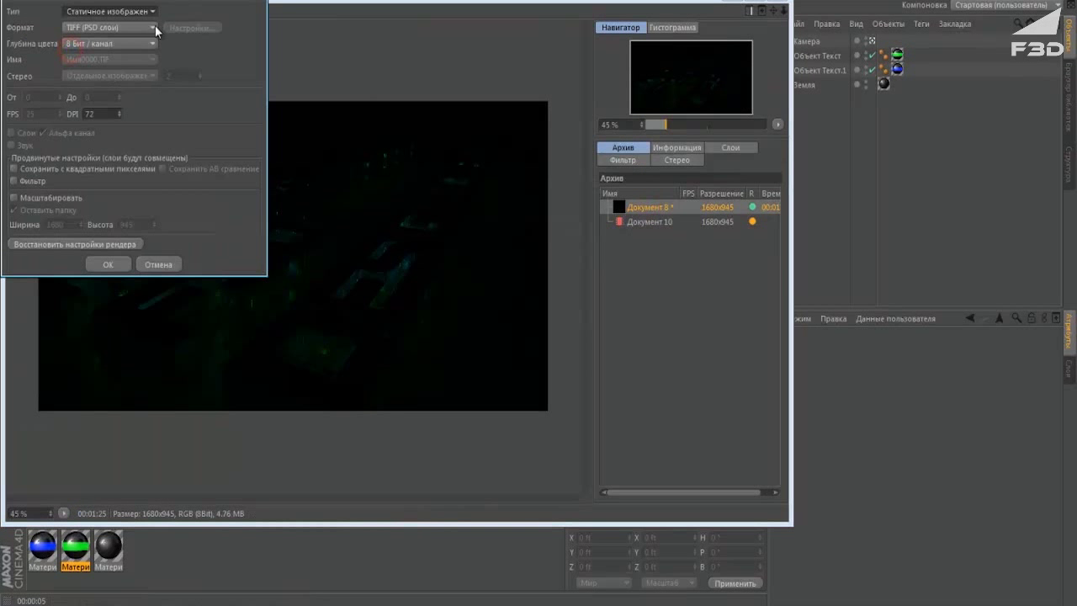
drag(245, 42, 471, 68)
click(415, 99)
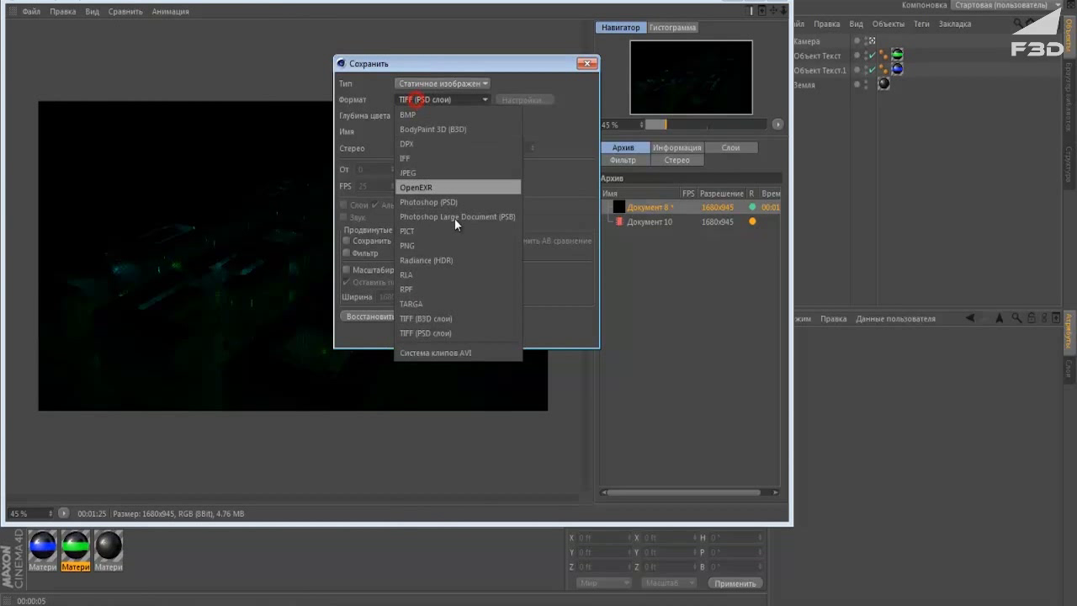
click(538, 204)
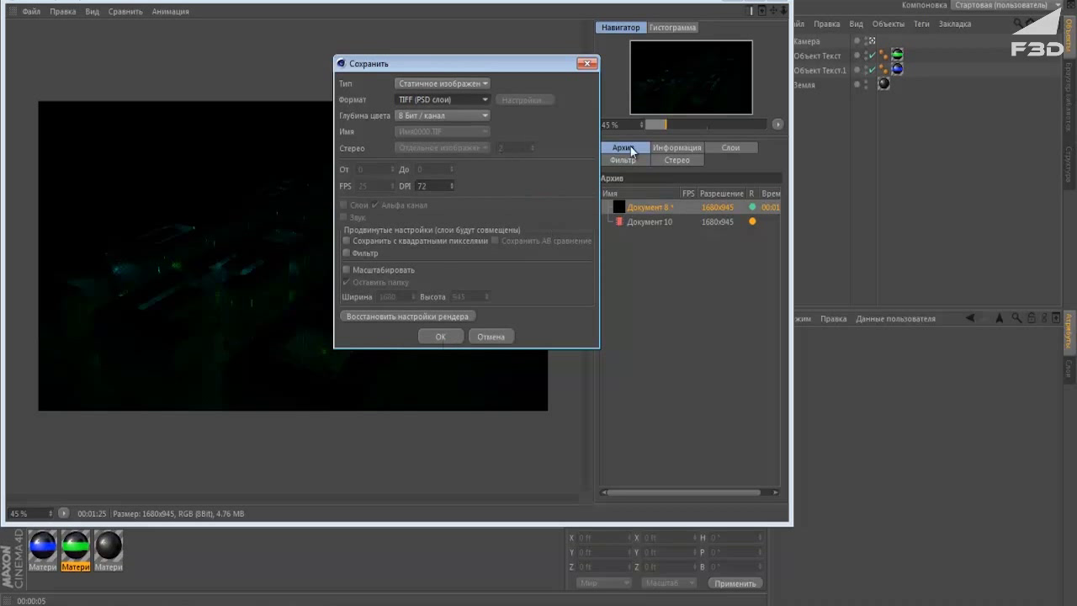
click(588, 63)
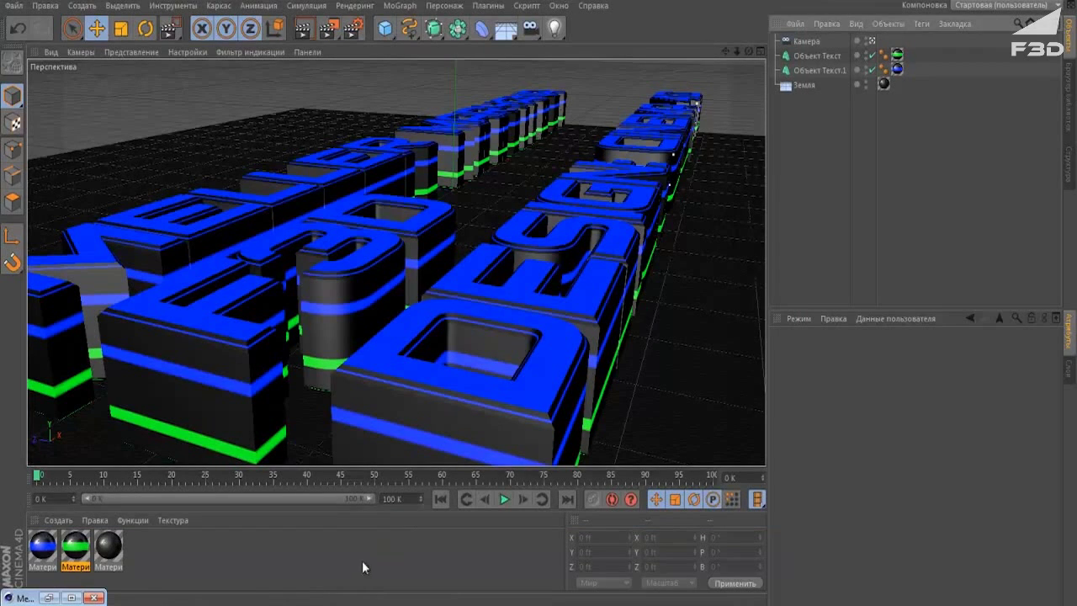
click(361, 561)
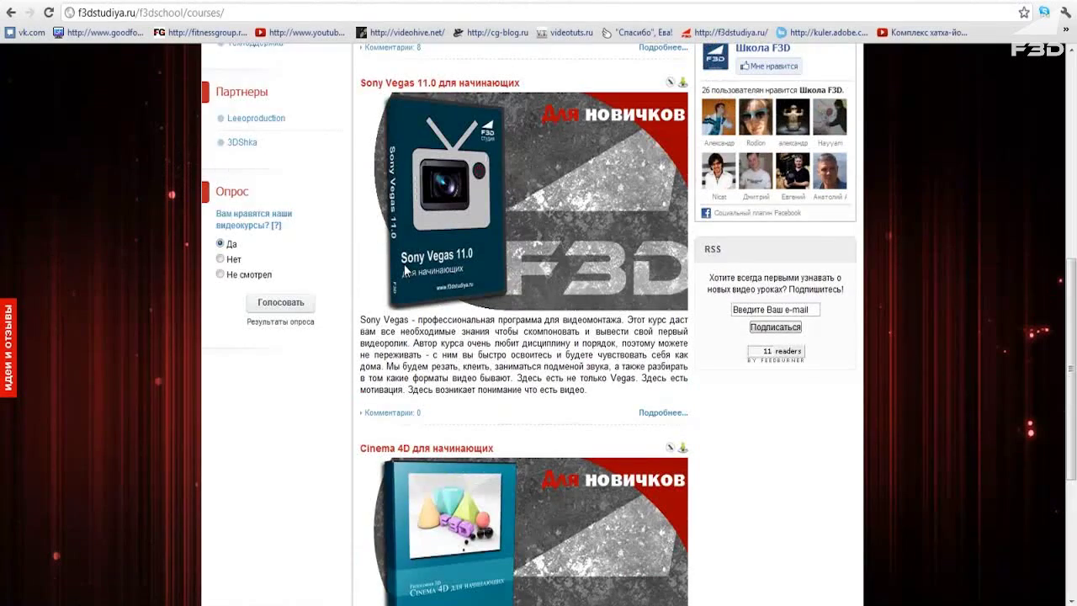
Scroll the F3D Studio courses page past Sony Vegas 11.0 down to Cinema 4D для начинающих.
scroll(404, 269, up, 5)
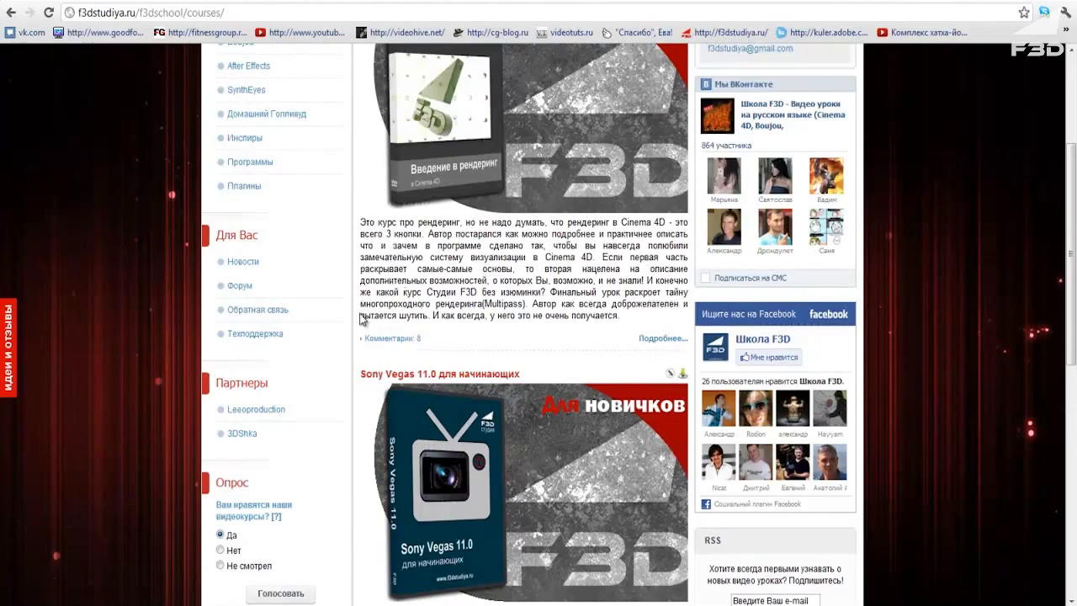
scroll(537, 291, down, 4)
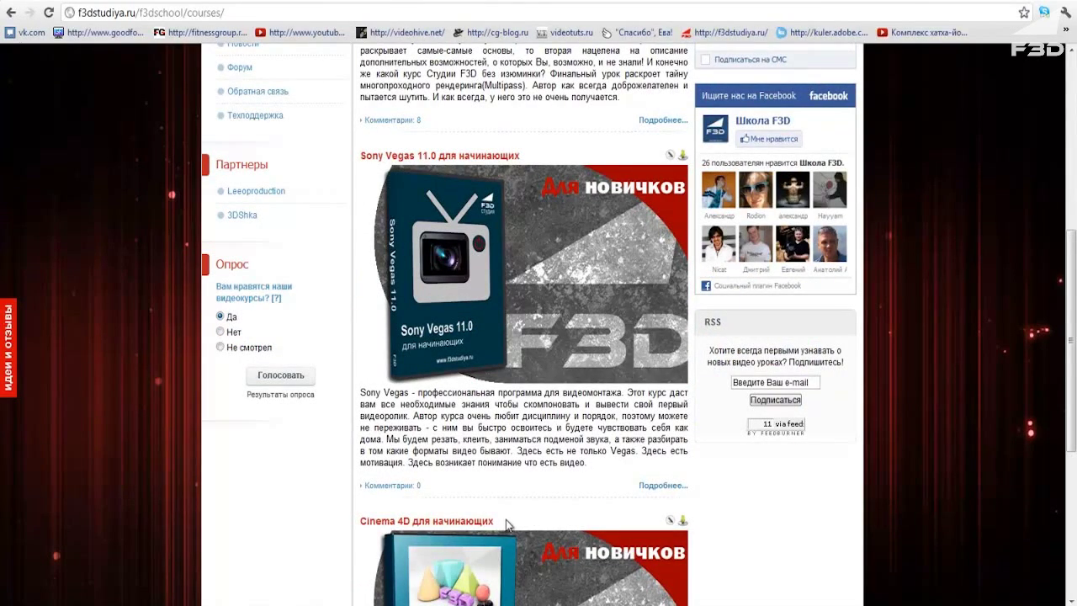
scroll(503, 492, down, 3)
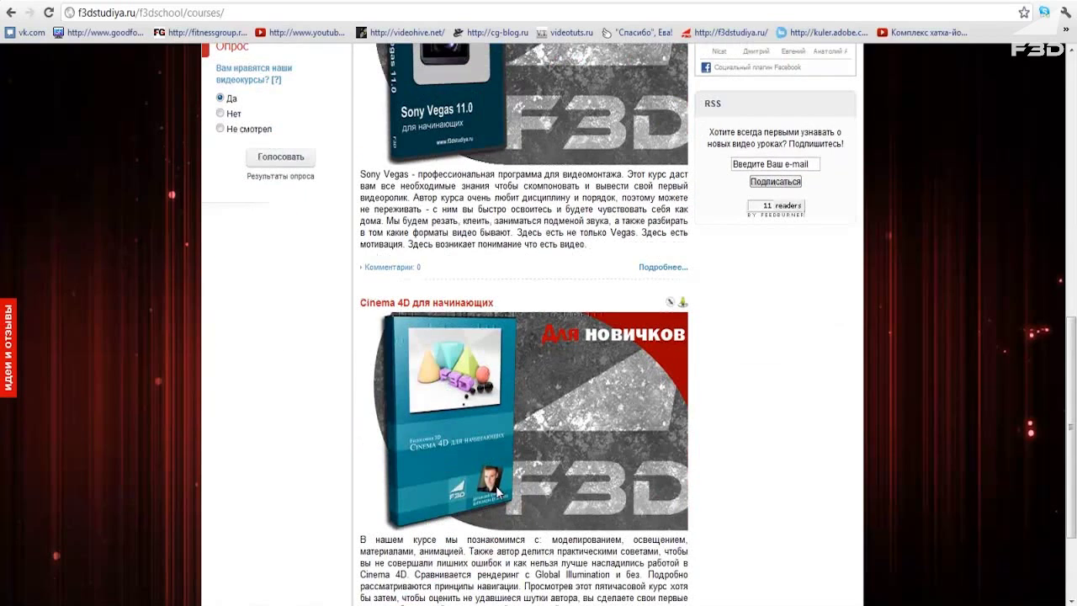
scroll(439, 467, down, 3)
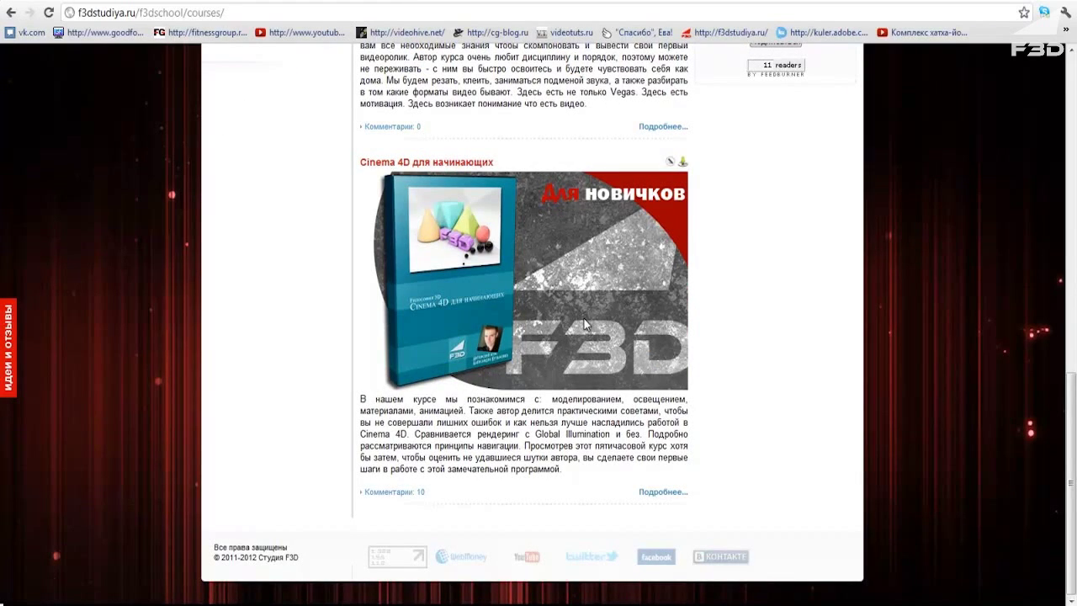
scroll(584, 318, up, 2)
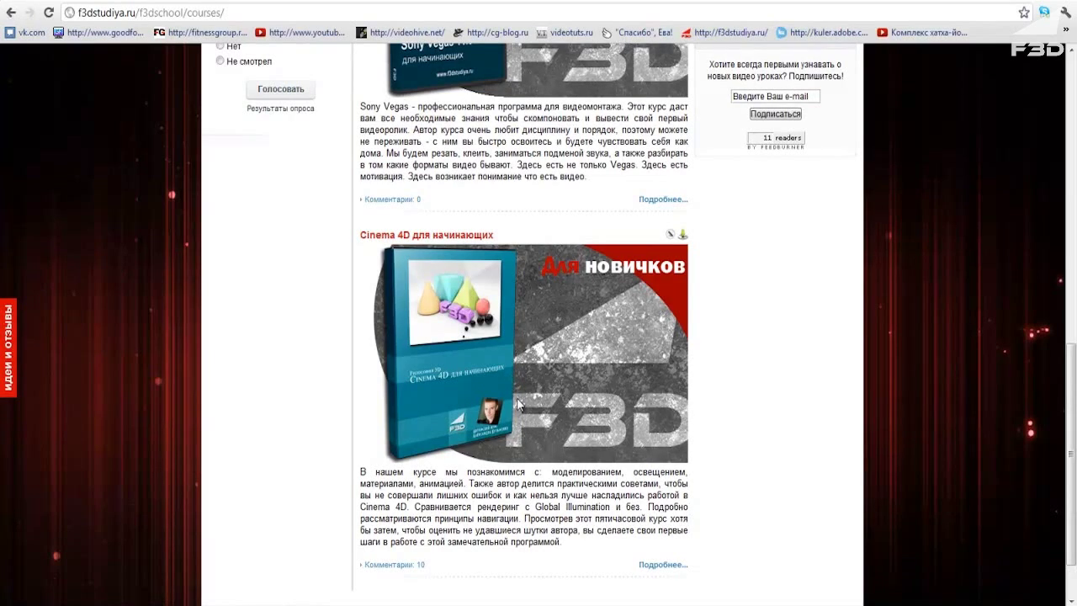
scroll(517, 404, up, 12)
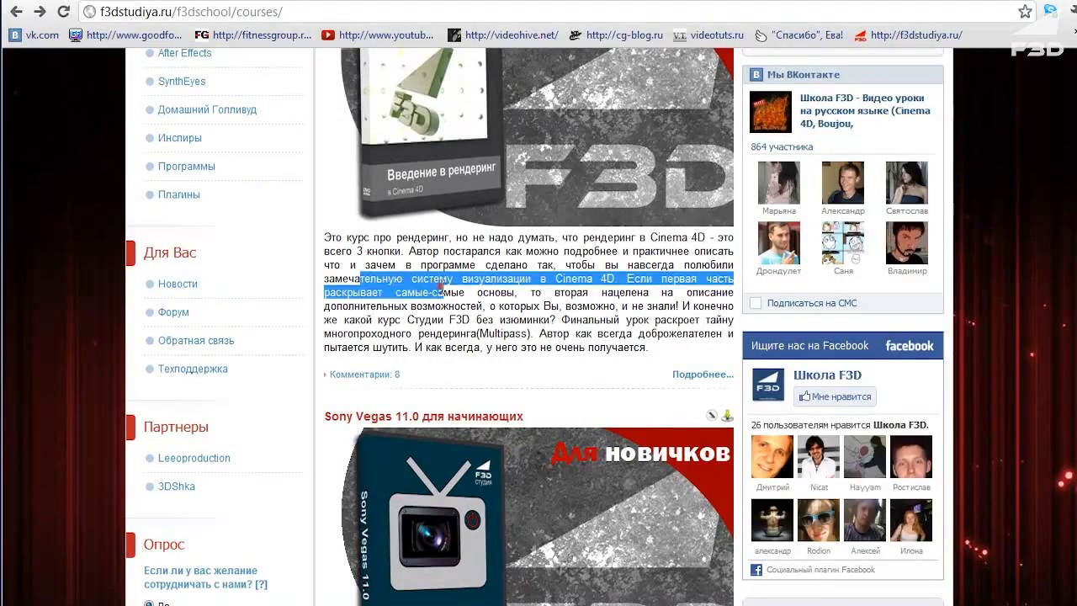
click(438, 286)
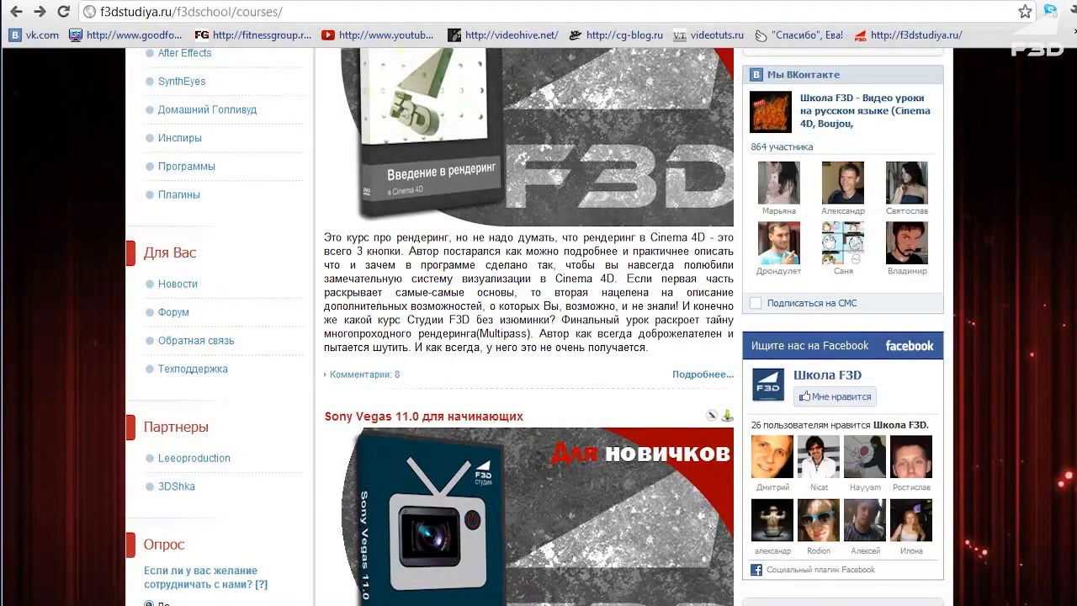
scroll(758, 494, down, 14)
drag(589, 555, 326, 465)
scroll(505, 420, up, 8)
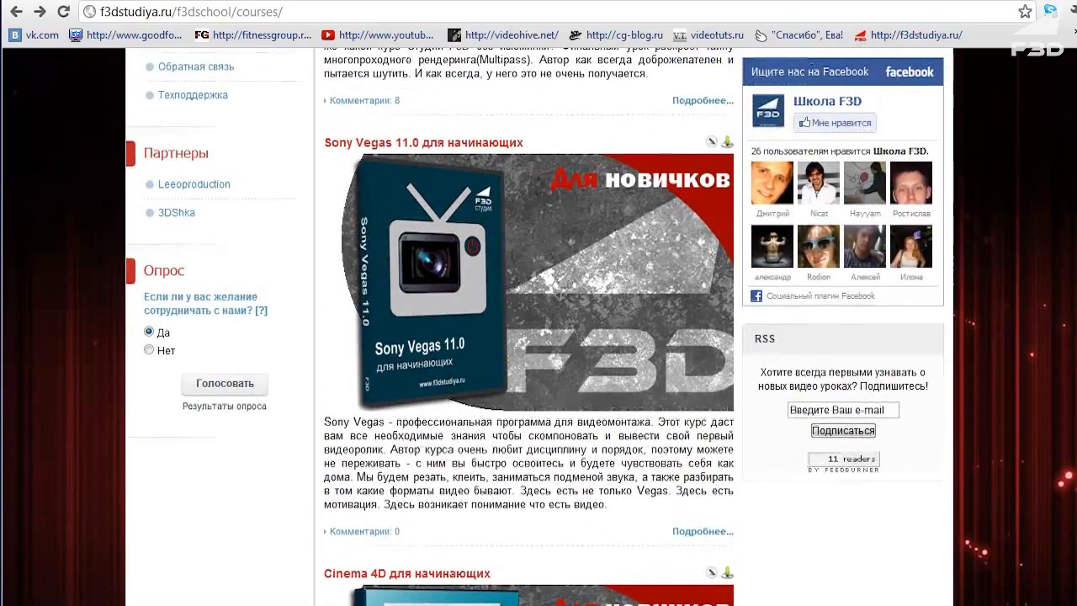
drag(663, 517, 610, 508)
click(356, 481)
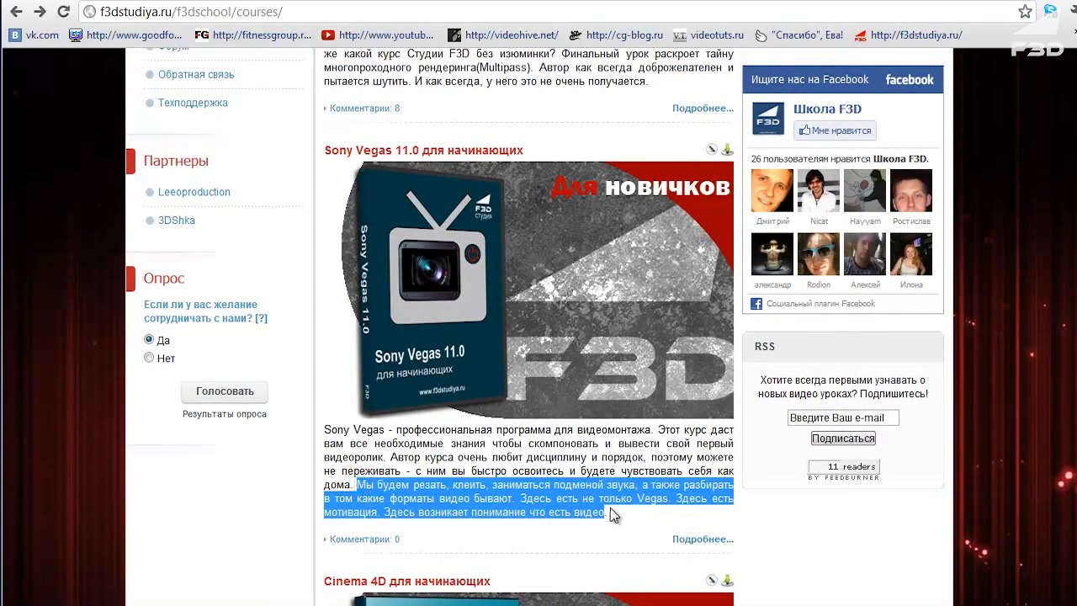
click(611, 513)
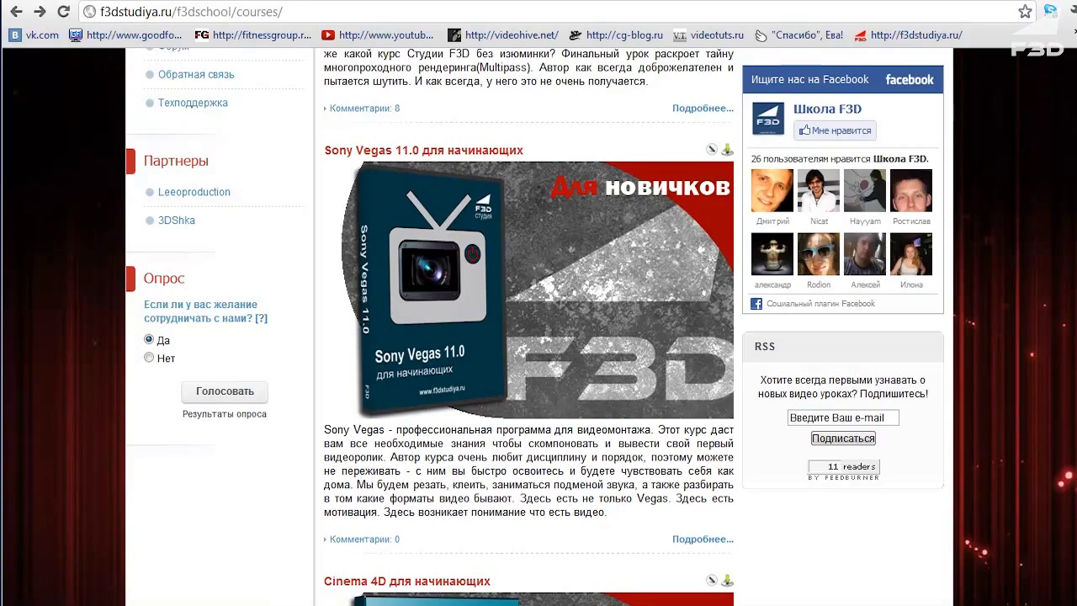
scroll(529, 325, down, 6)
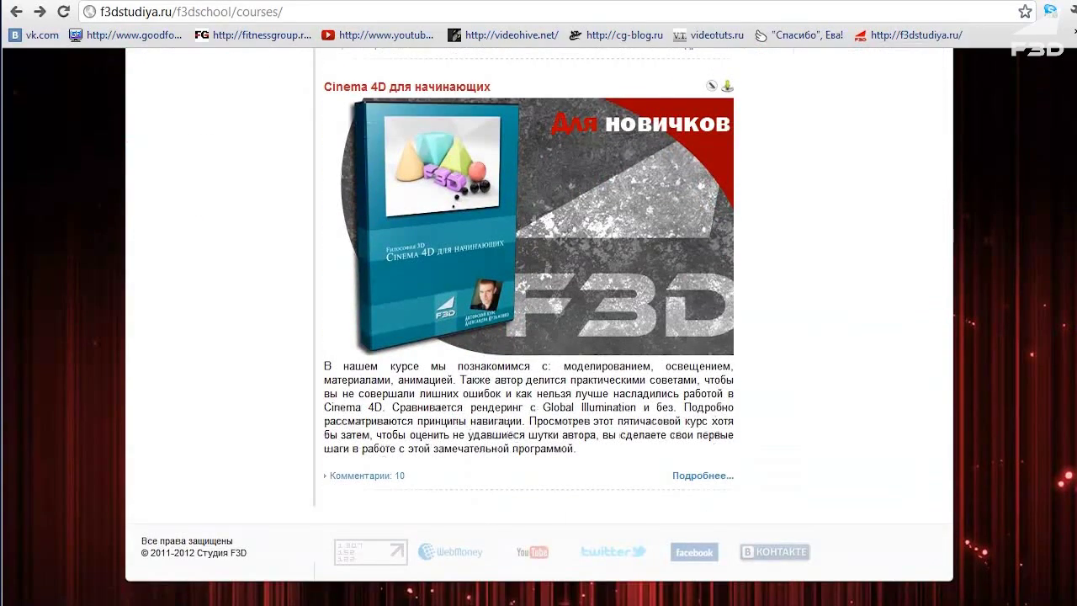